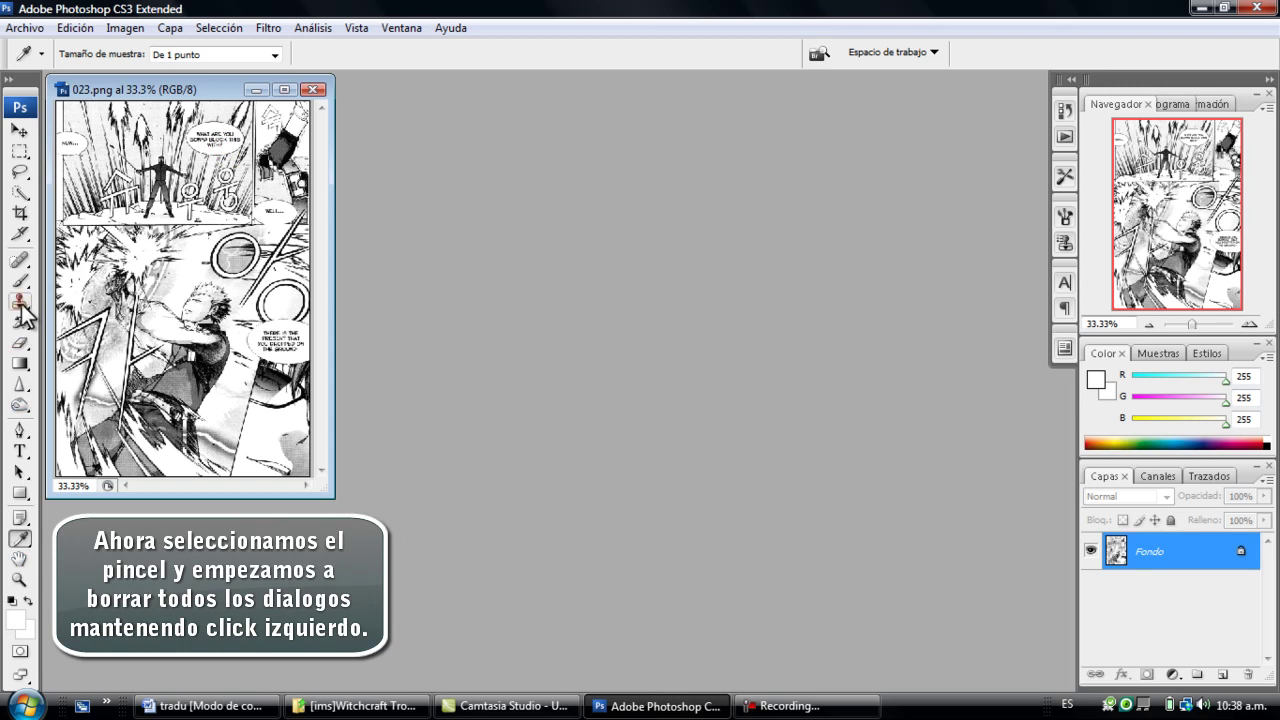
- Paint white over all the dialogue text in the speech bubbles with the Brush, and view the page at actual pixels
{"action": "left_click", "coordinate": [20, 282]}
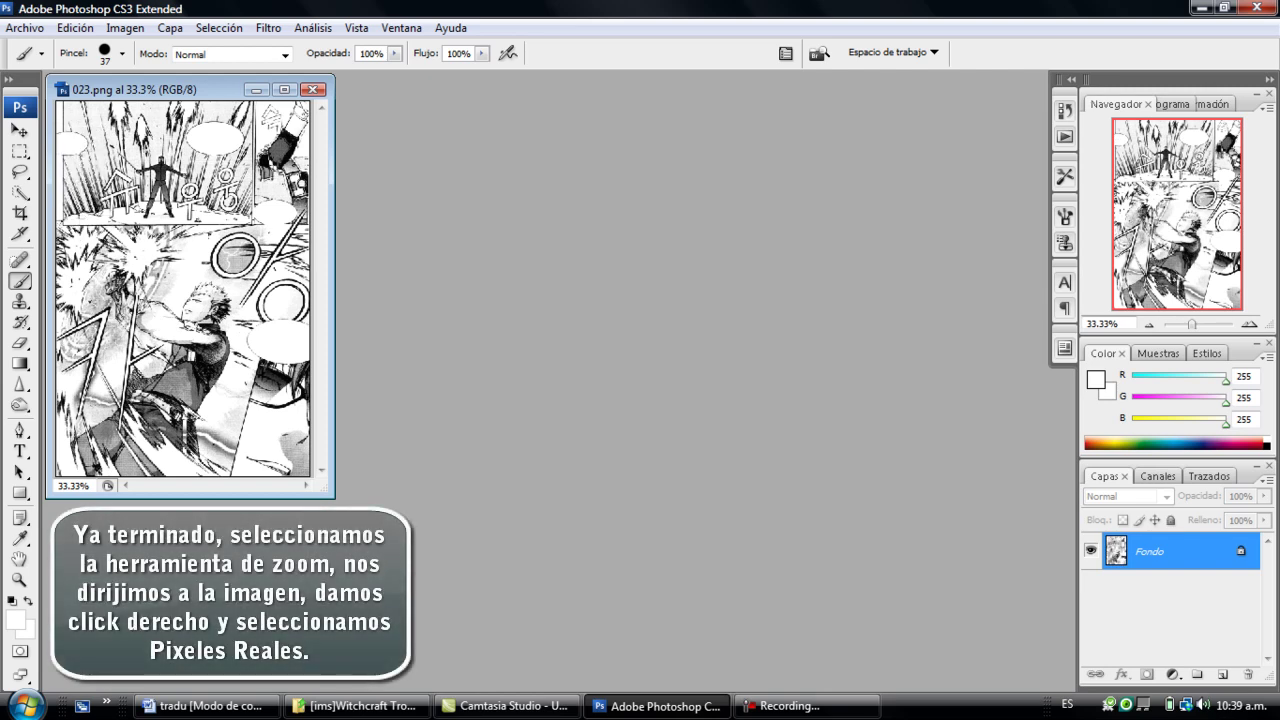
{"action": "left_click", "coordinate": [19, 579]}
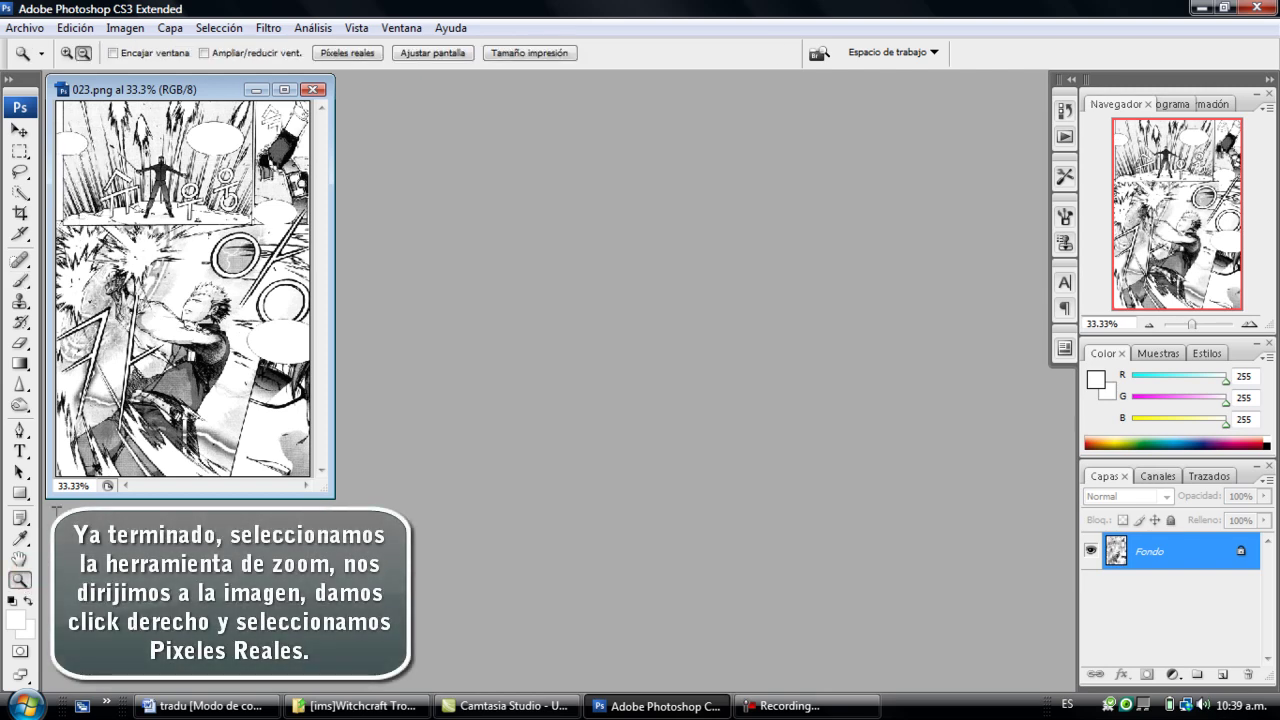
{"action": "right_click", "coordinate": [186, 280]}
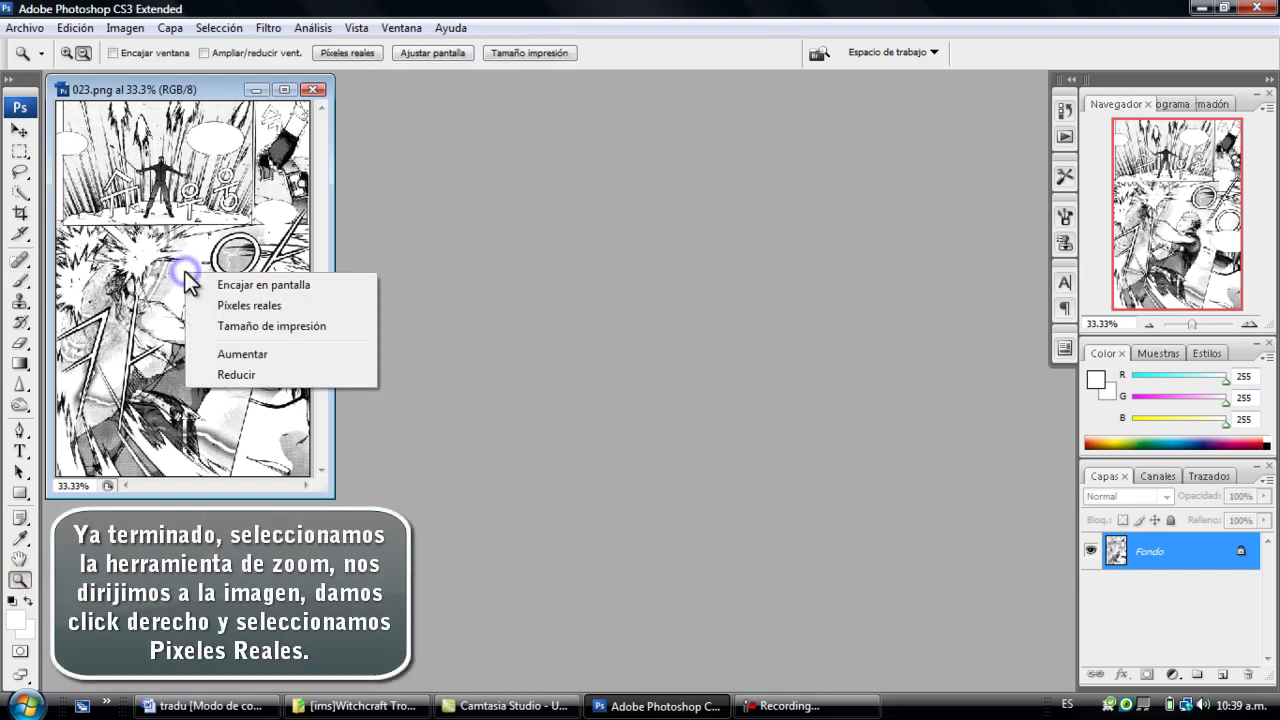
{"action": "left_click", "coordinate": [251, 308]}
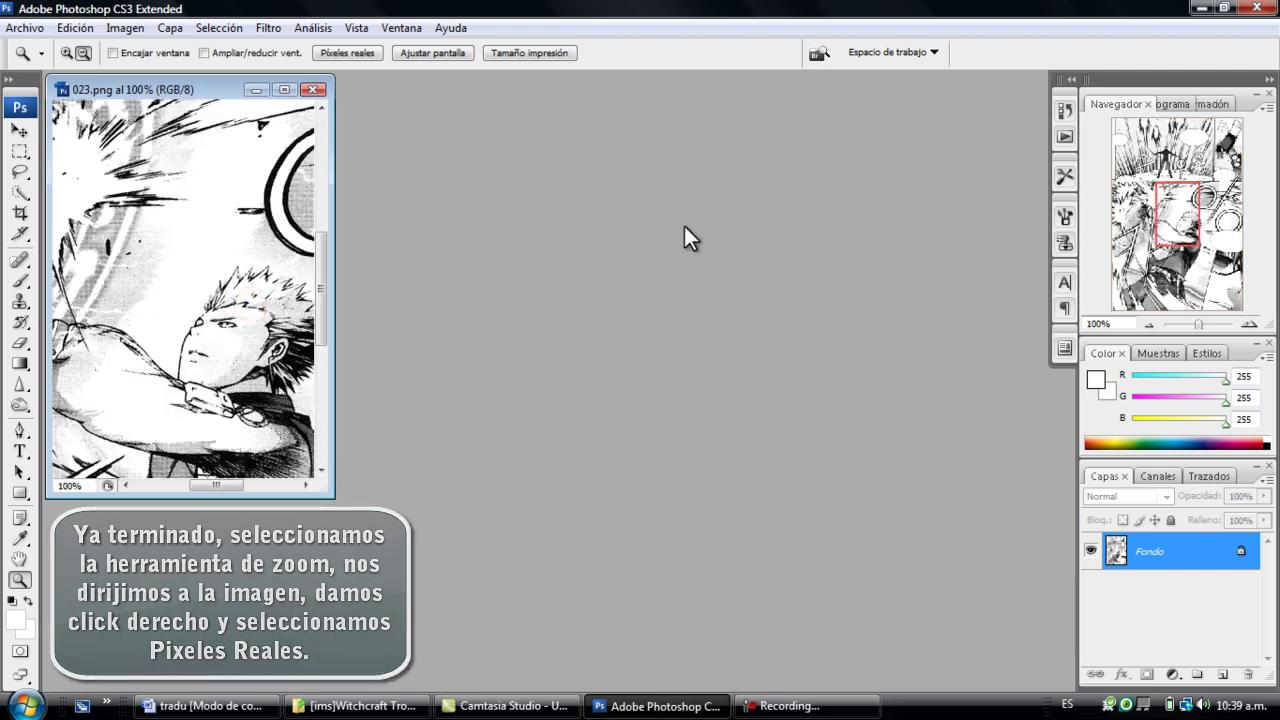
{"action": "left_click_drag", "start_coordinate": [1194, 203], "coordinate": [1238, 140]}
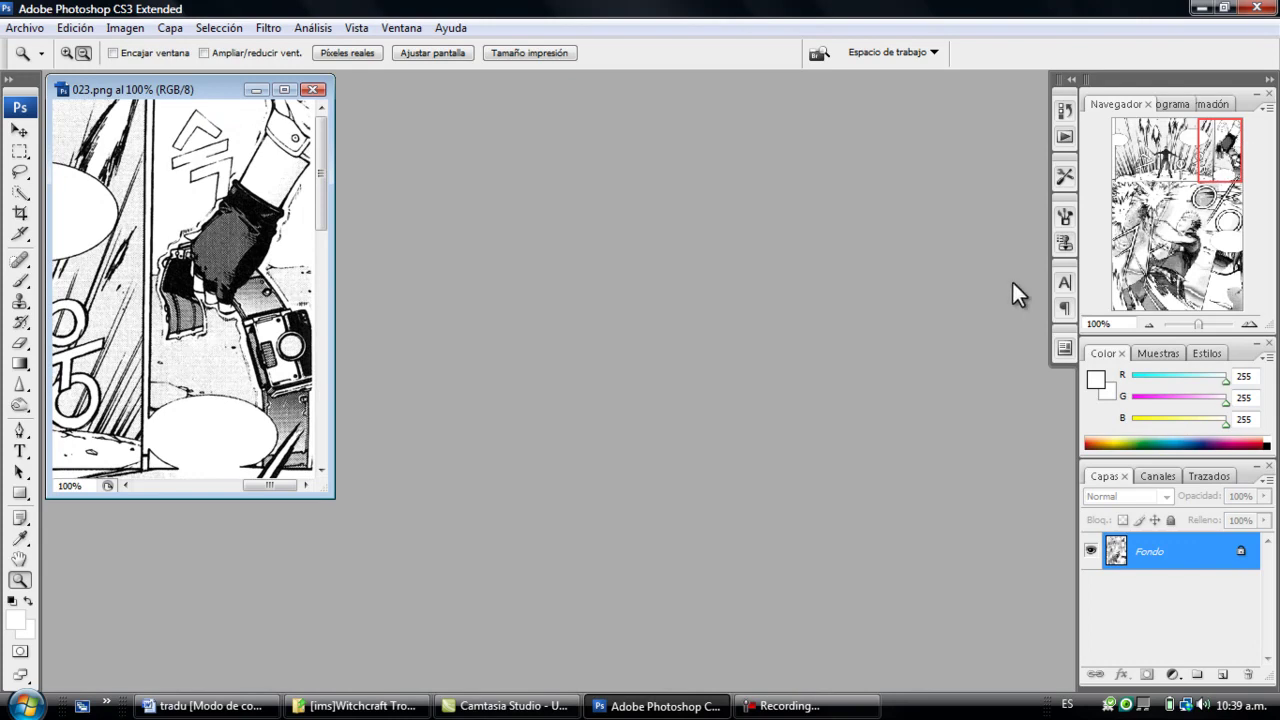
- Switch to the Word translation document, copy "Bien" under Cuadro 1, and return to Photoshop
{"action": "left_click", "coordinate": [205, 706]}
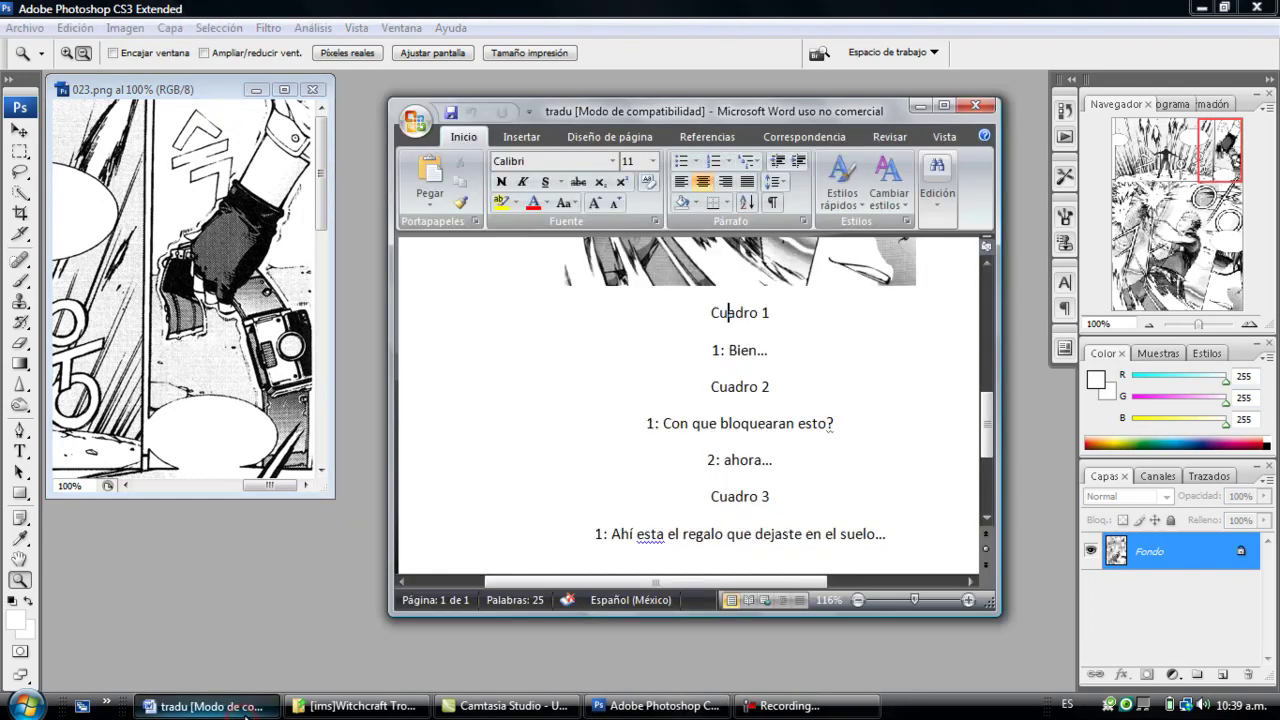
{"action": "double_click", "coordinate": [731, 349]}
{"action": "right_click", "coordinate": [749, 354]}
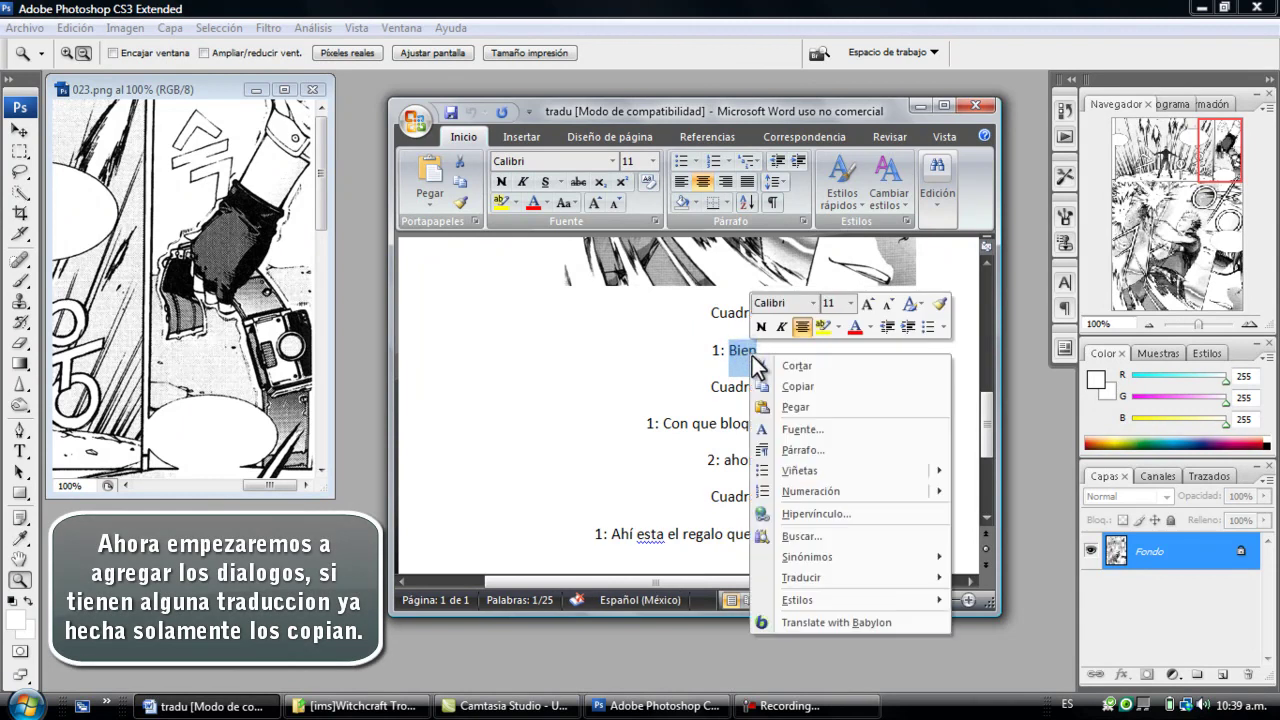
{"action": "left_click", "coordinate": [785, 386]}
{"action": "left_click", "coordinate": [343, 570]}
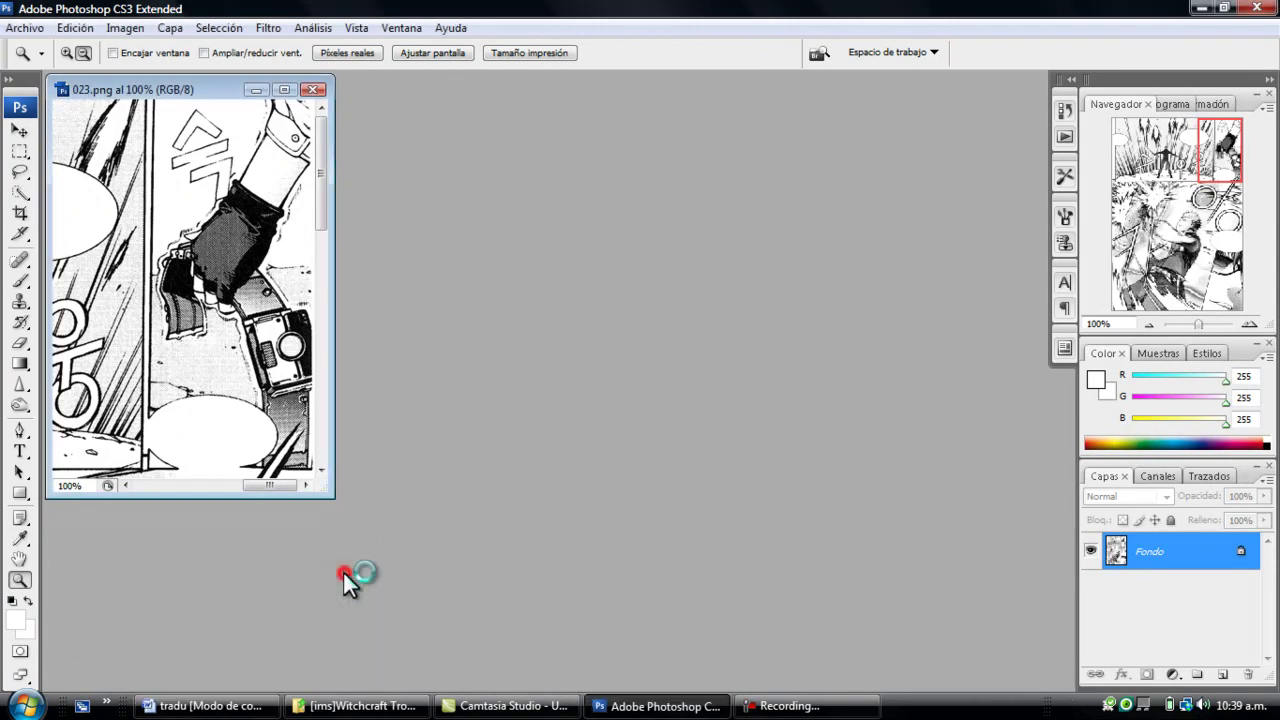
- Set the foreground colour to black (RGB 0, 0, 0)
{"action": "left_click", "coordinate": [15, 620]}
{"action": "left_click_drag", "start_coordinate": [794, 441], "coordinate": [682, 561]}
{"action": "left_click", "coordinate": [1096, 310]}
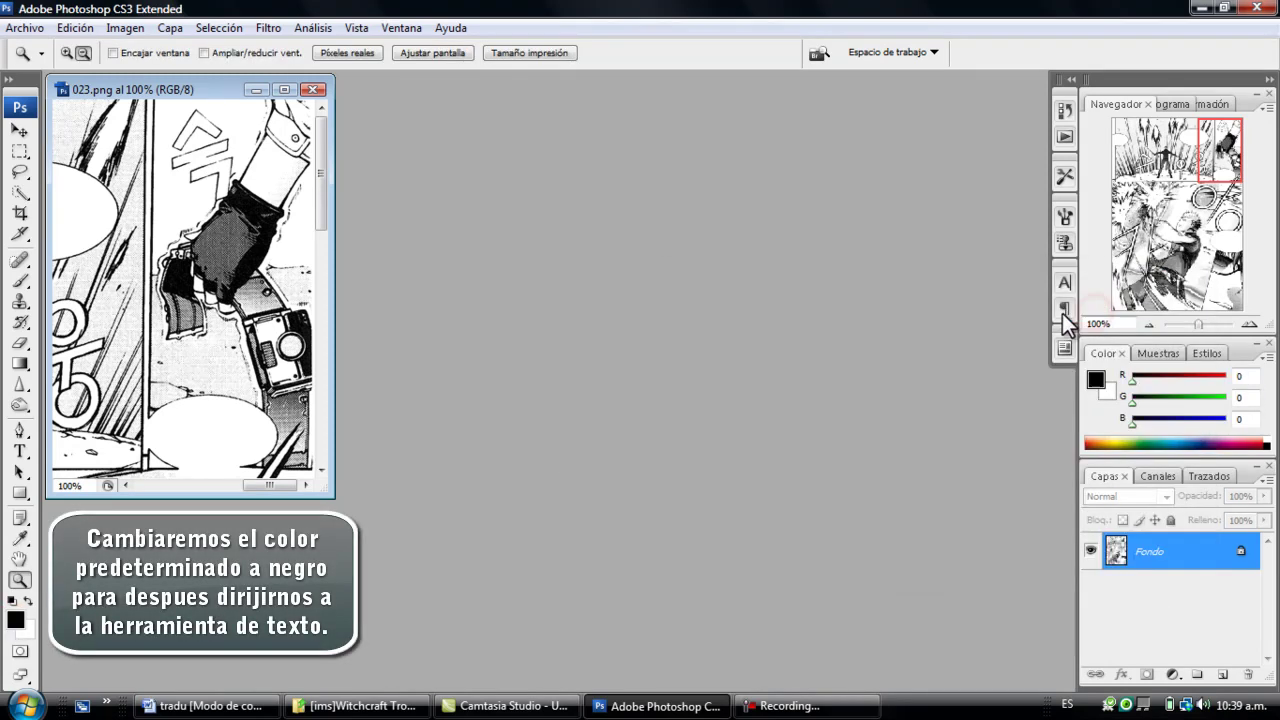
- Add the text "Bien..." in a text box over the empty bubble below the camera, and centre it in the bubble
{"action": "left_click", "coordinate": [19, 452]}
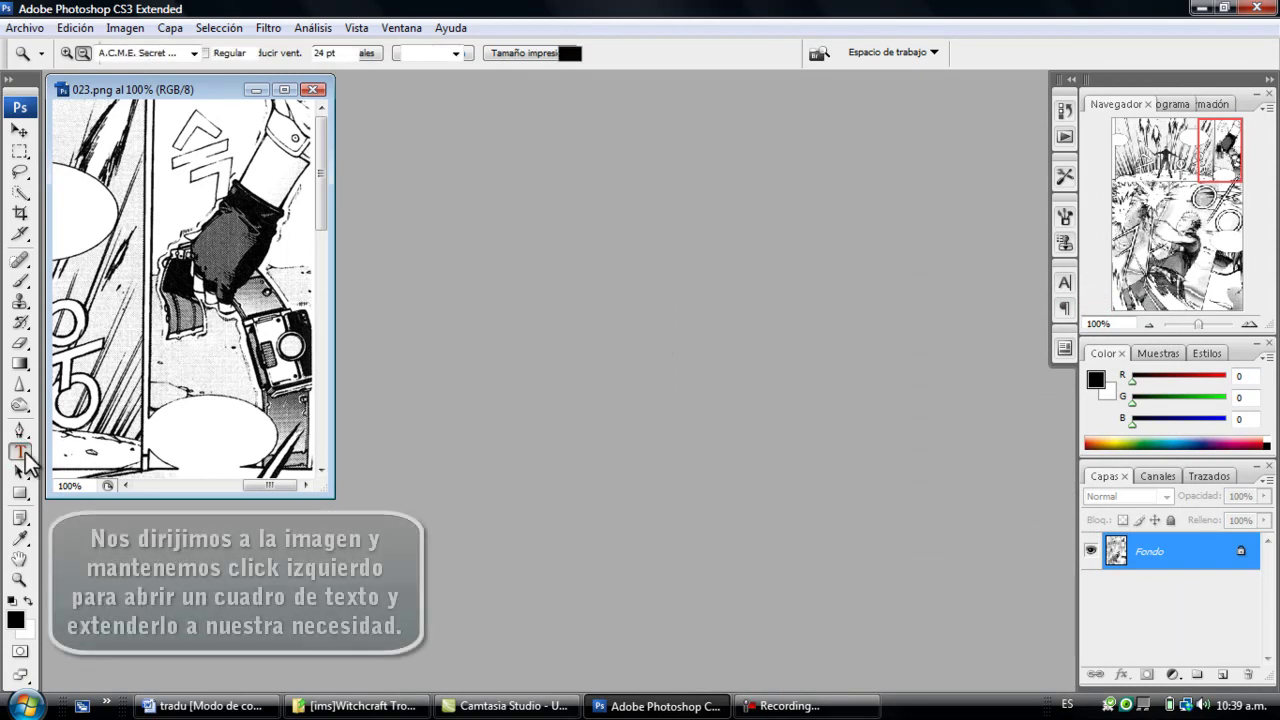
{"action": "left_click_drag", "start_coordinate": [148, 405], "coordinate": [277, 462]}
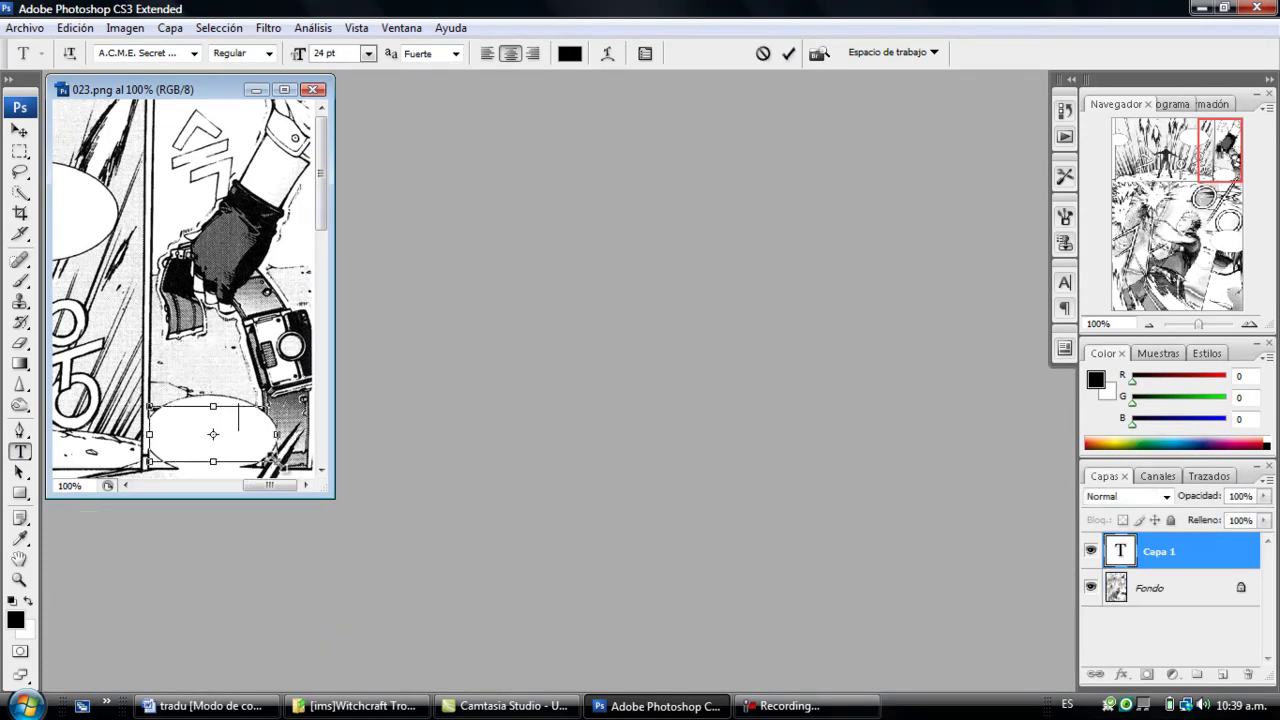
{"action": "type", "text": "BIEN..."}
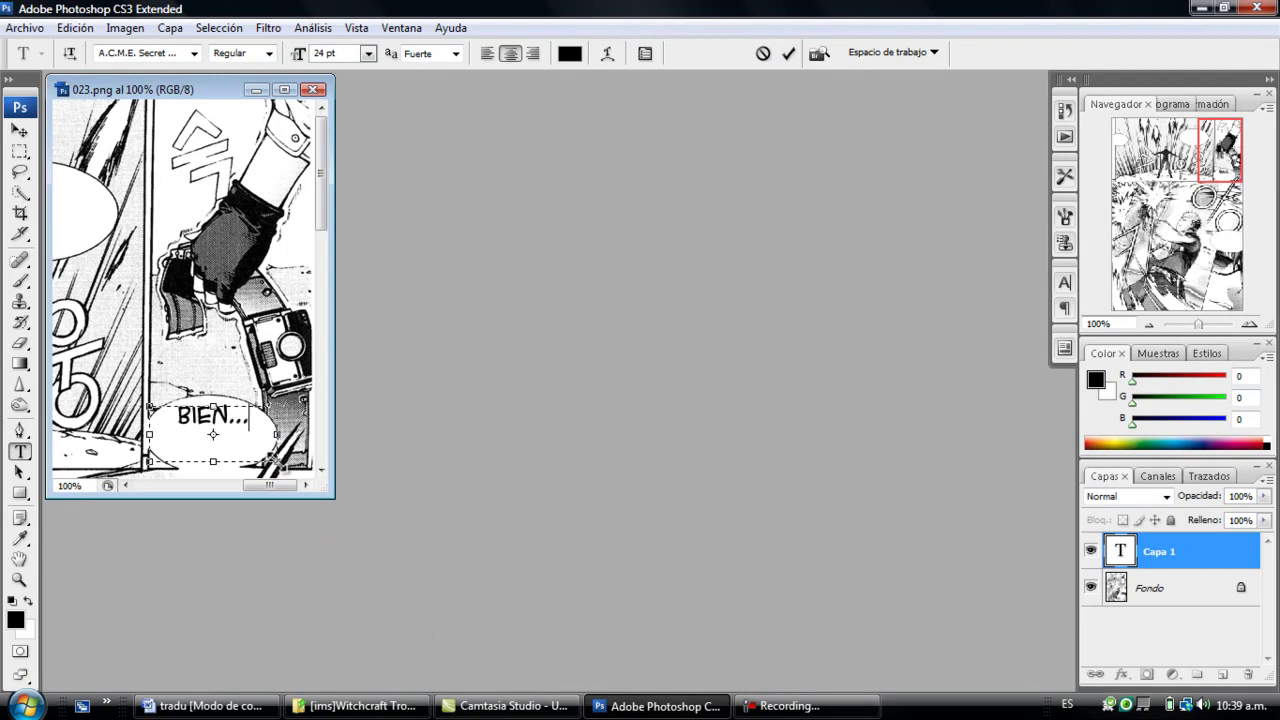
{"action": "left_click", "coordinate": [18, 130]}
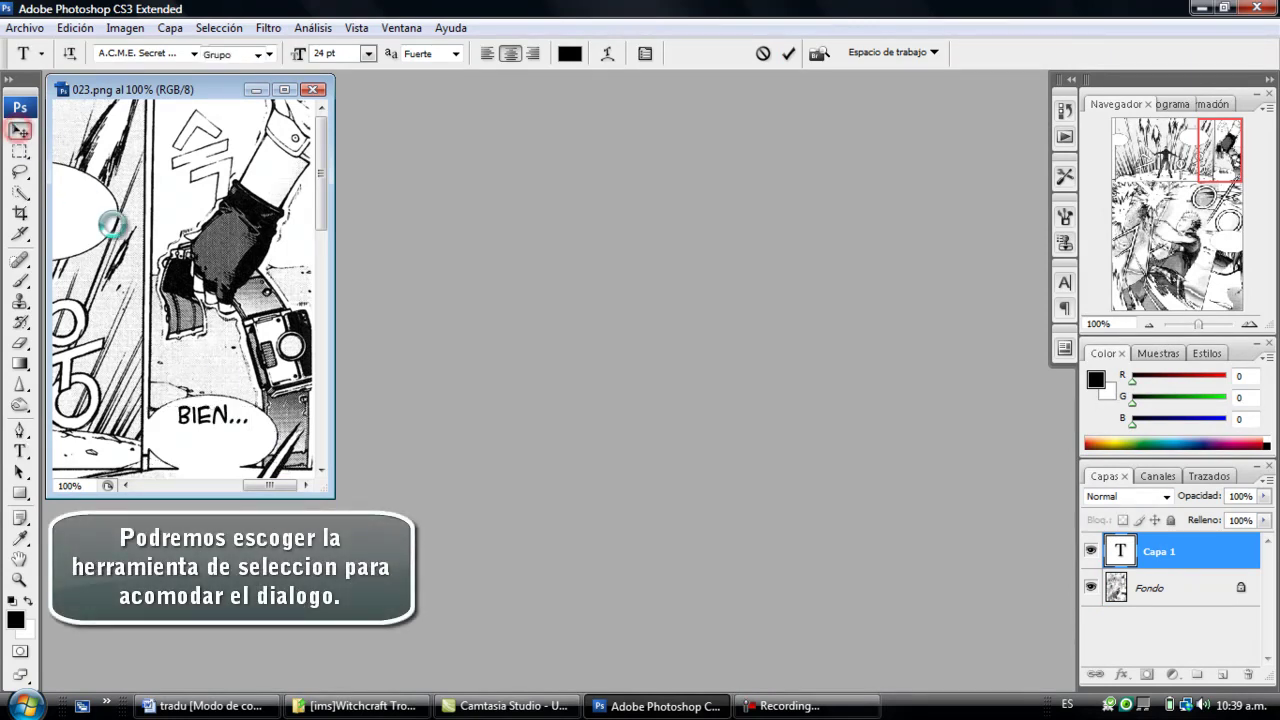
{"action": "left_click_drag", "start_coordinate": [212, 424], "coordinate": [213, 442]}
- Create a text box spanning the large empty speech bubble in the panel with the standing figure
{"action": "left_click_drag", "start_coordinate": [1220, 150], "coordinate": [1196, 152]}
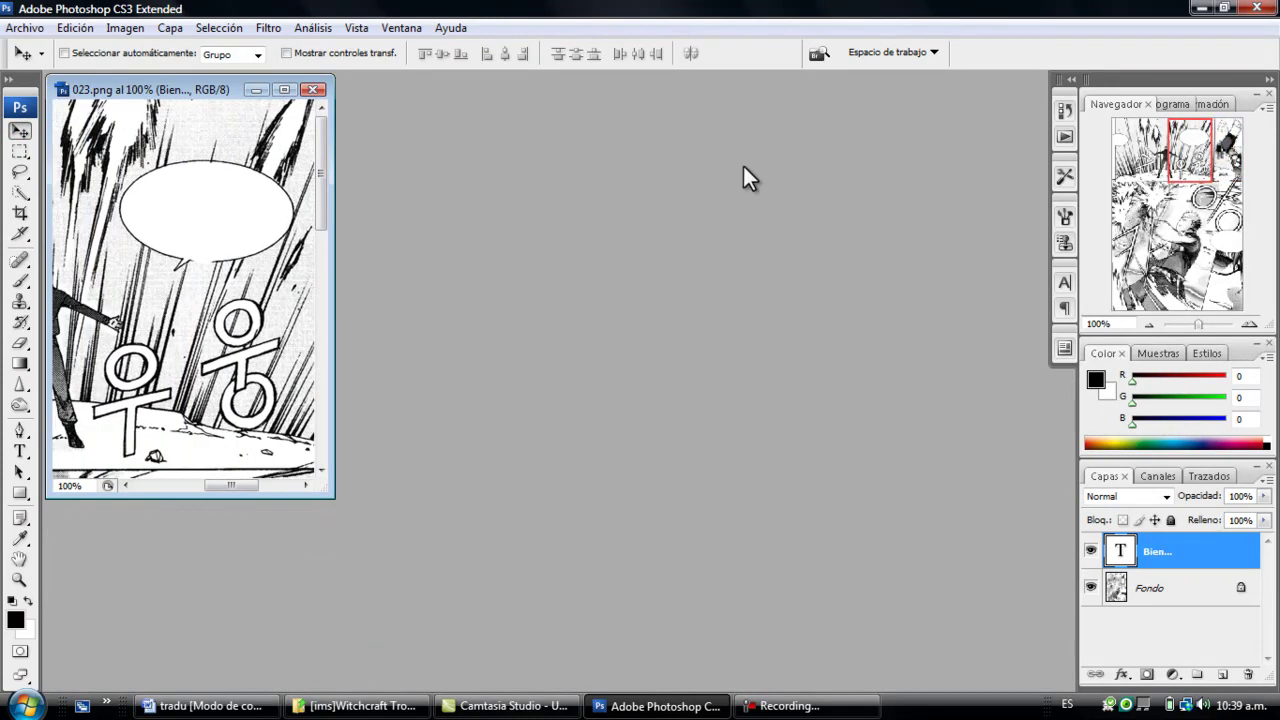
{"action": "left_click", "coordinate": [19, 453]}
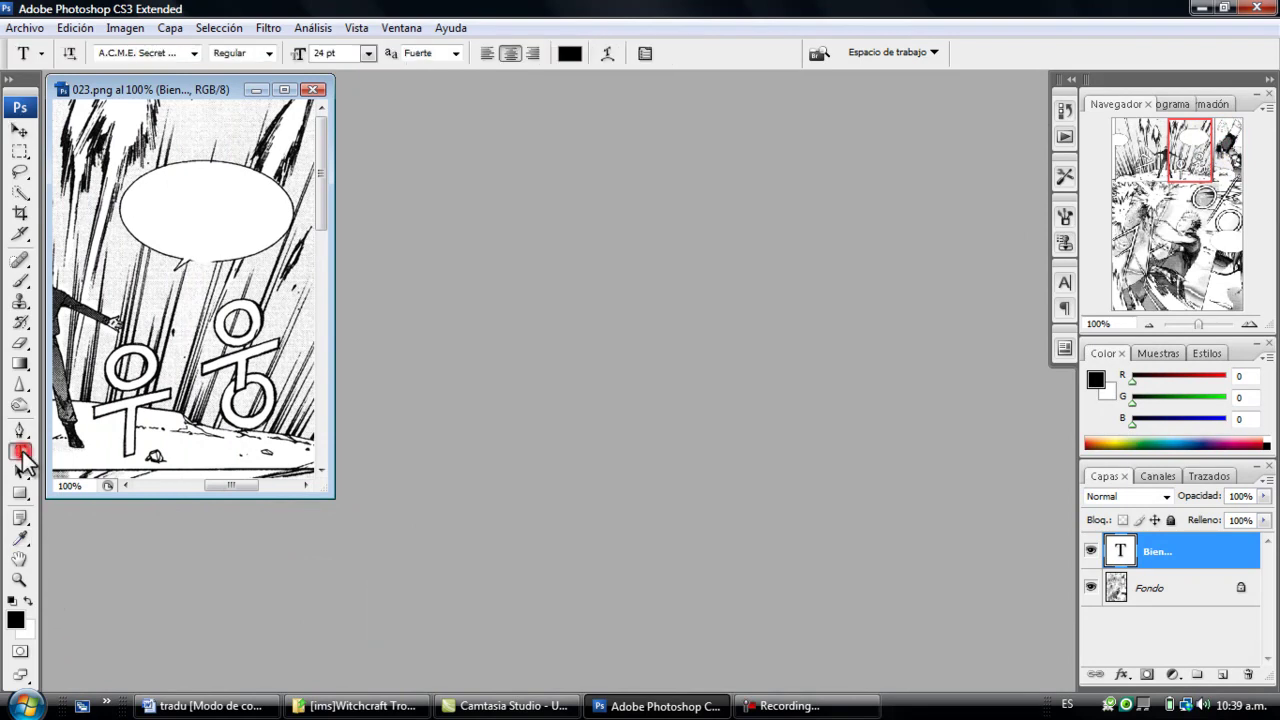
{"action": "left_click_drag", "start_coordinate": [120, 168], "coordinate": [283, 245]}
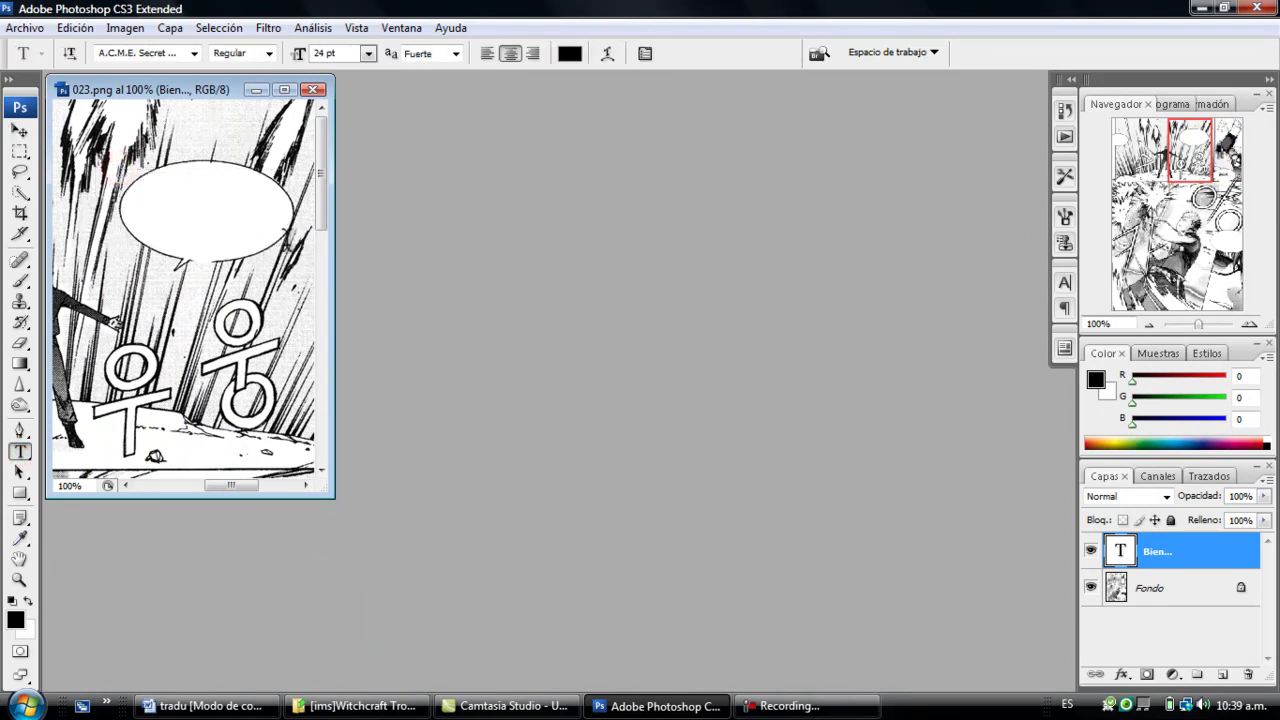
- Switch to the Word document and copy the Cuadro 2 line "Con que bloquearan esto?"
{"action": "left_click", "coordinate": [205, 706]}
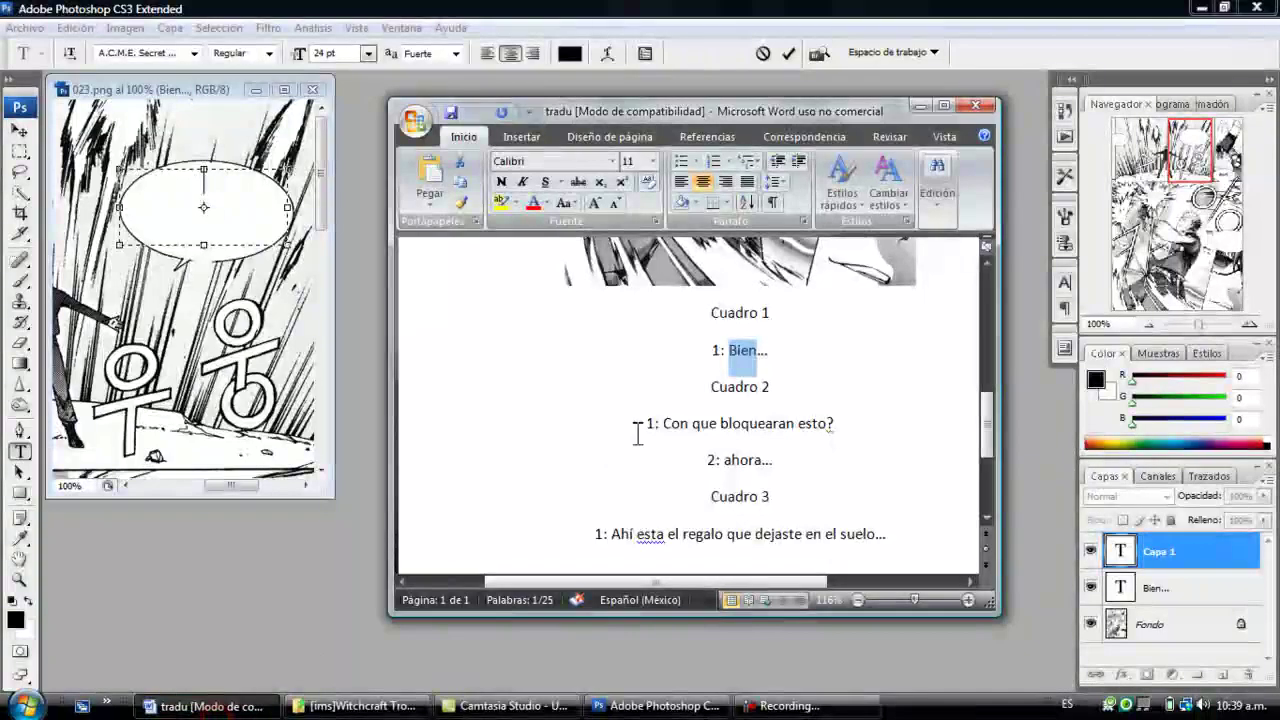
{"action": "left_click_drag", "start_coordinate": [663, 423], "coordinate": [830, 425]}
{"action": "right_click", "coordinate": [822, 432]}
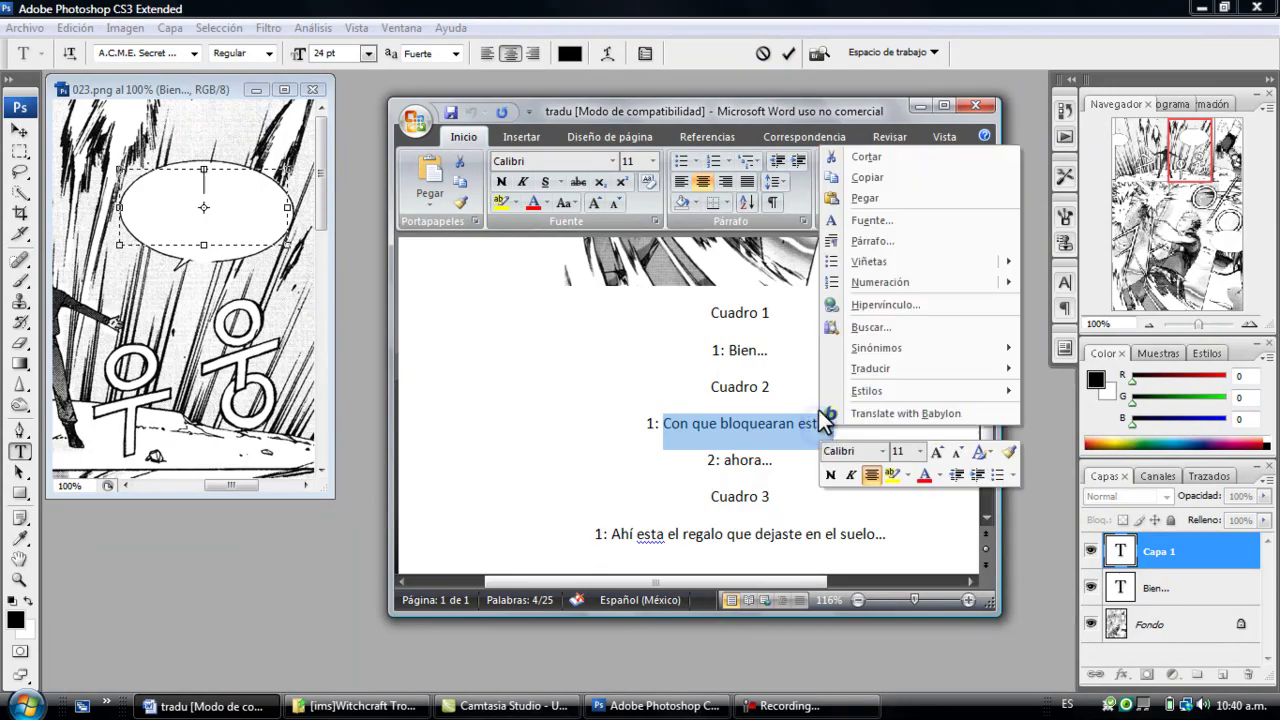
{"action": "left_click", "coordinate": [866, 178]}
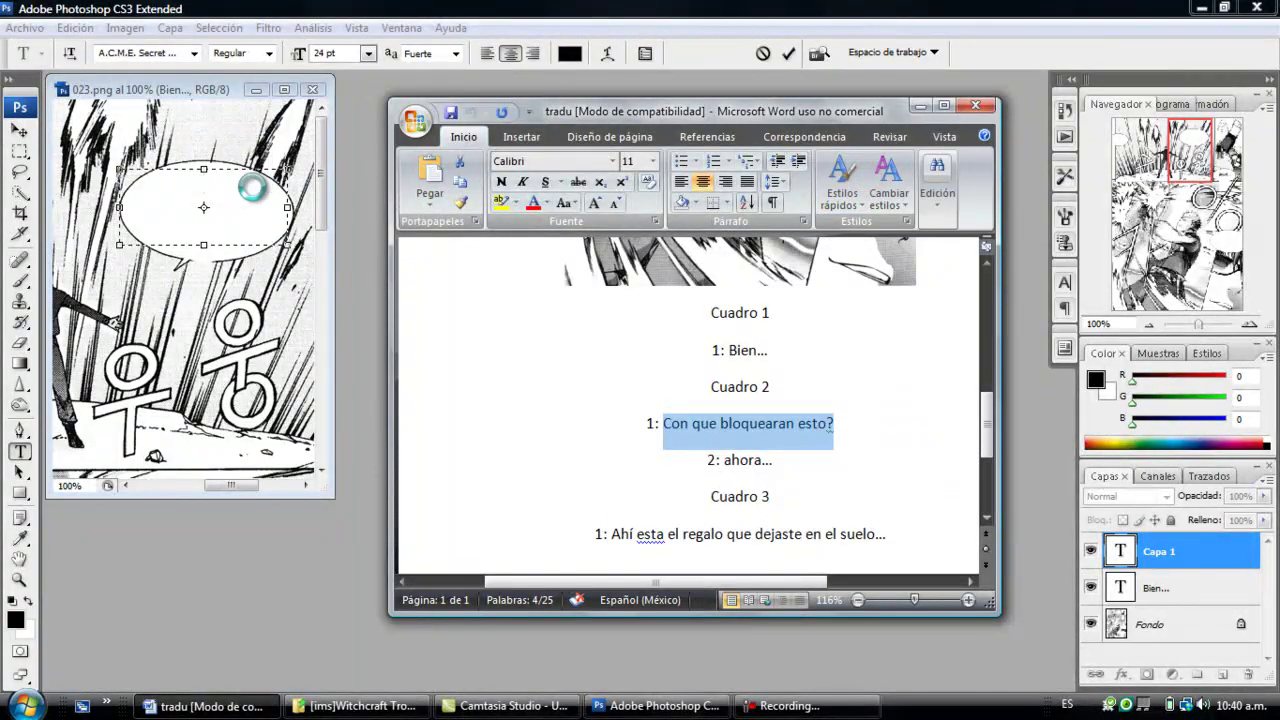
- Back in Photoshop, paste "Con que bloquearan esto?" into the text box and centre the text inside its speech bubble
{"action": "left_click", "coordinate": [220, 192]}
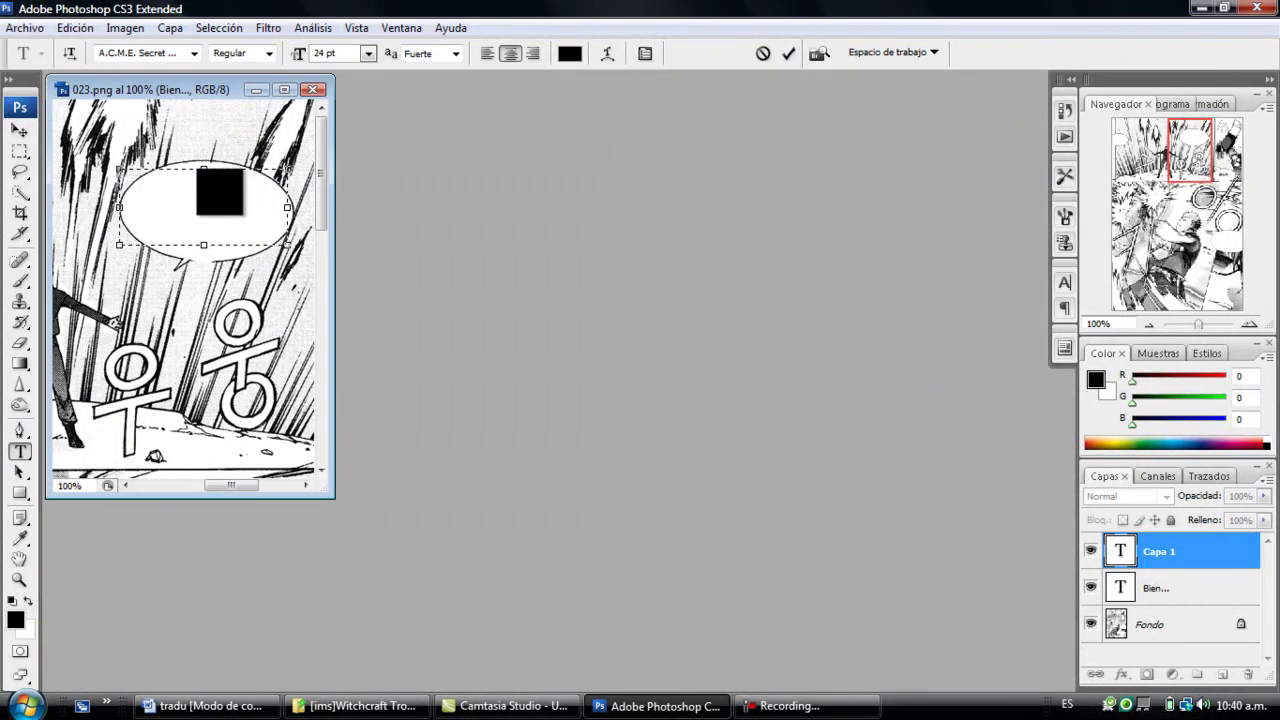
{"action": "key", "text": "ctrl+v"}
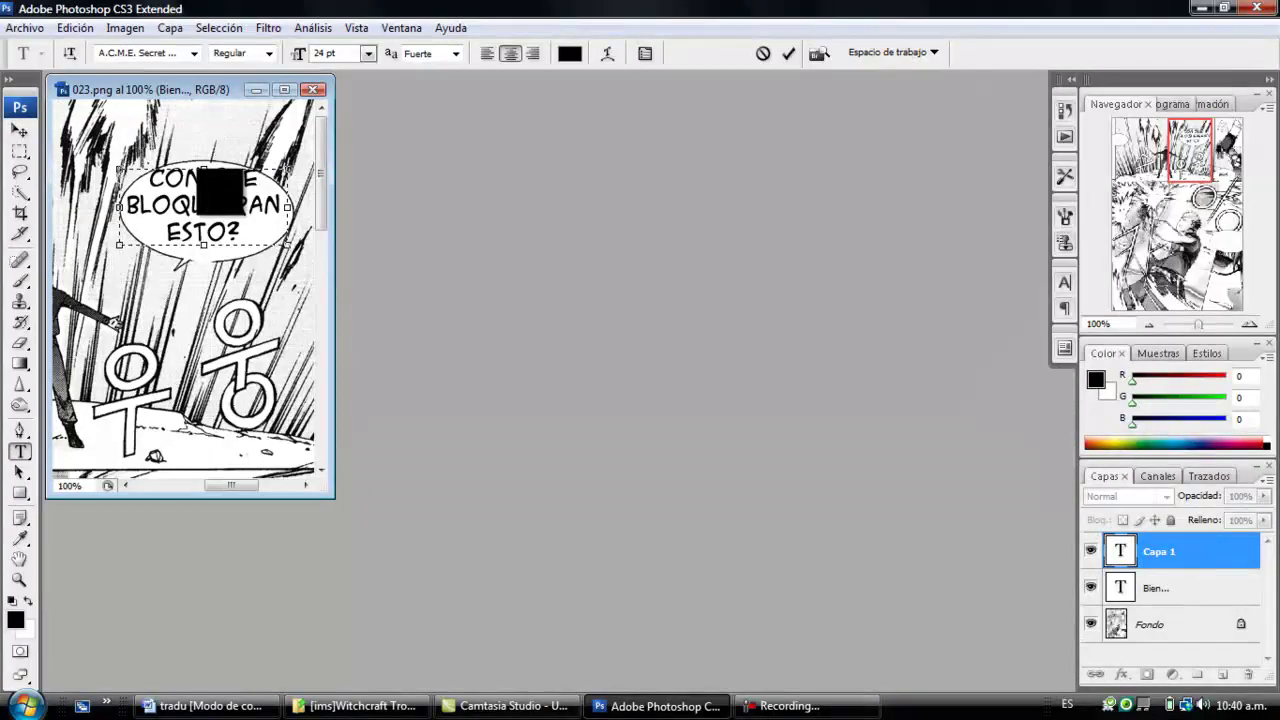
{"action": "left_click", "coordinate": [19, 130]}
{"action": "left_click_drag", "start_coordinate": [217, 217], "coordinate": [222, 228]}
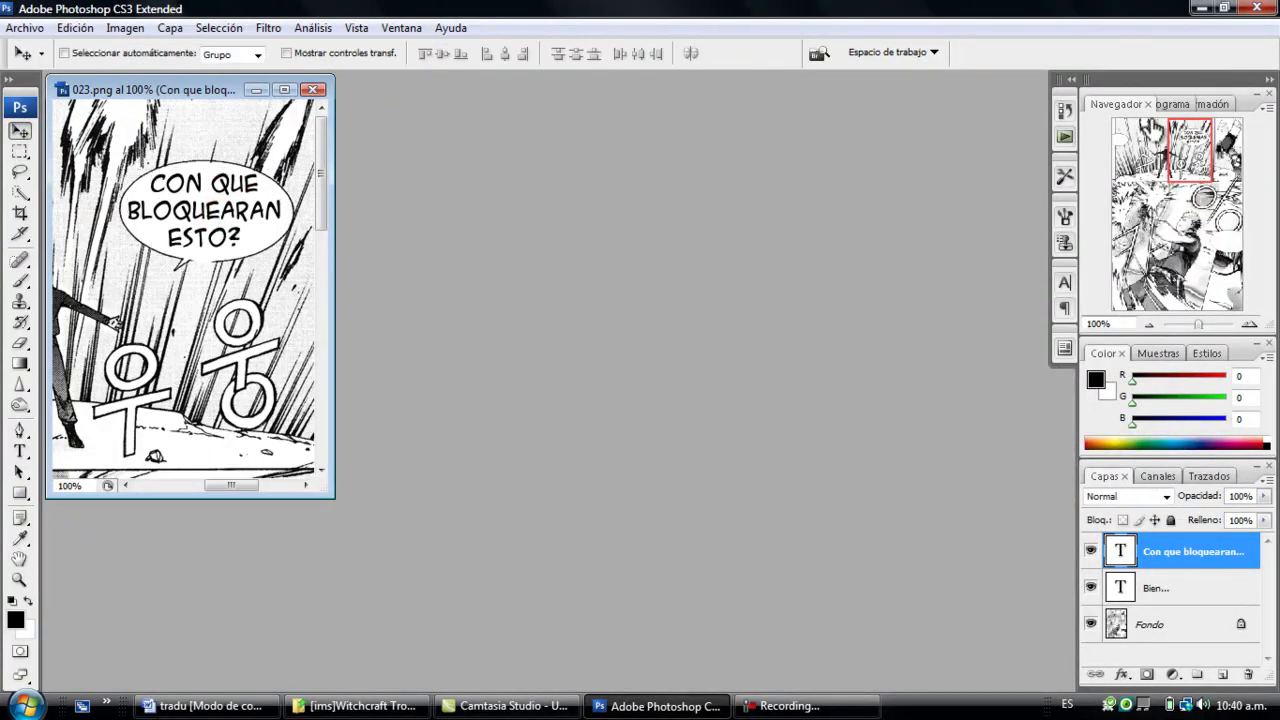
- Switch to the Word document and copy the second Cuadro 2 line, "ahora..."
{"action": "left_click_drag", "start_coordinate": [1190, 150], "coordinate": [1091, 140]}
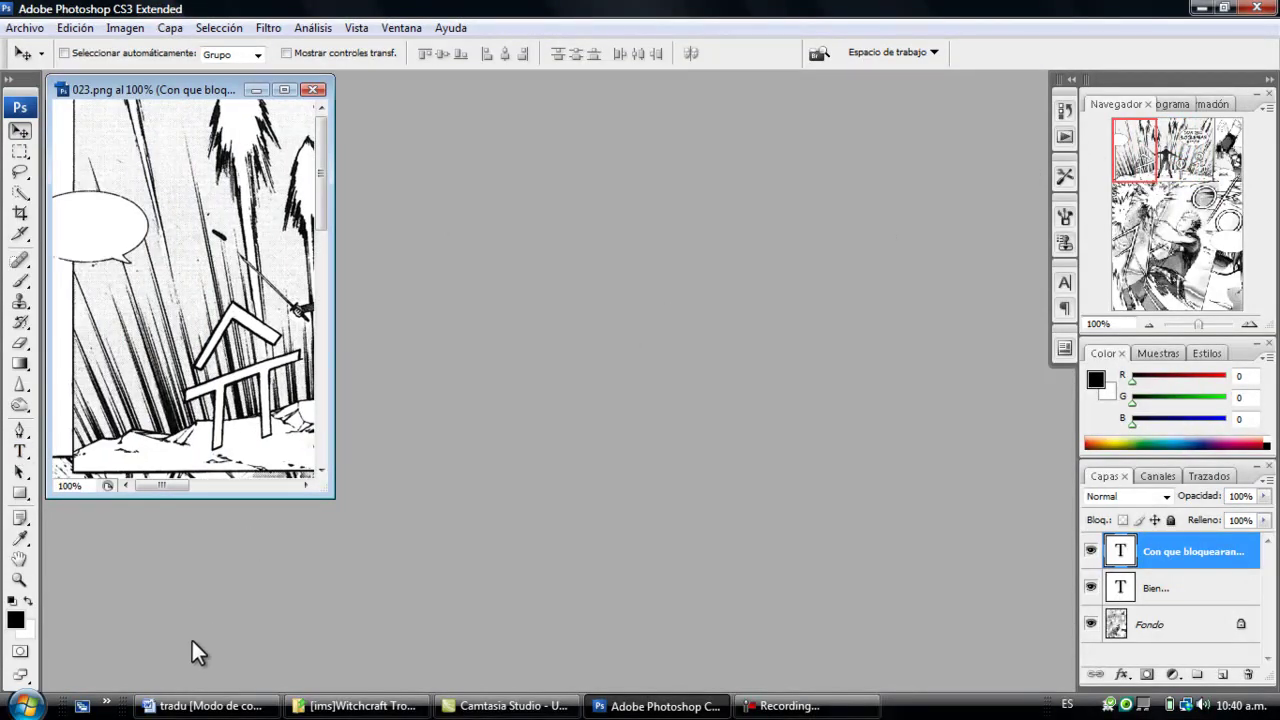
{"action": "left_click", "coordinate": [203, 706]}
{"action": "left_click_drag", "start_coordinate": [724, 460], "coordinate": [770, 460]}
{"action": "right_click", "coordinate": [765, 468]}
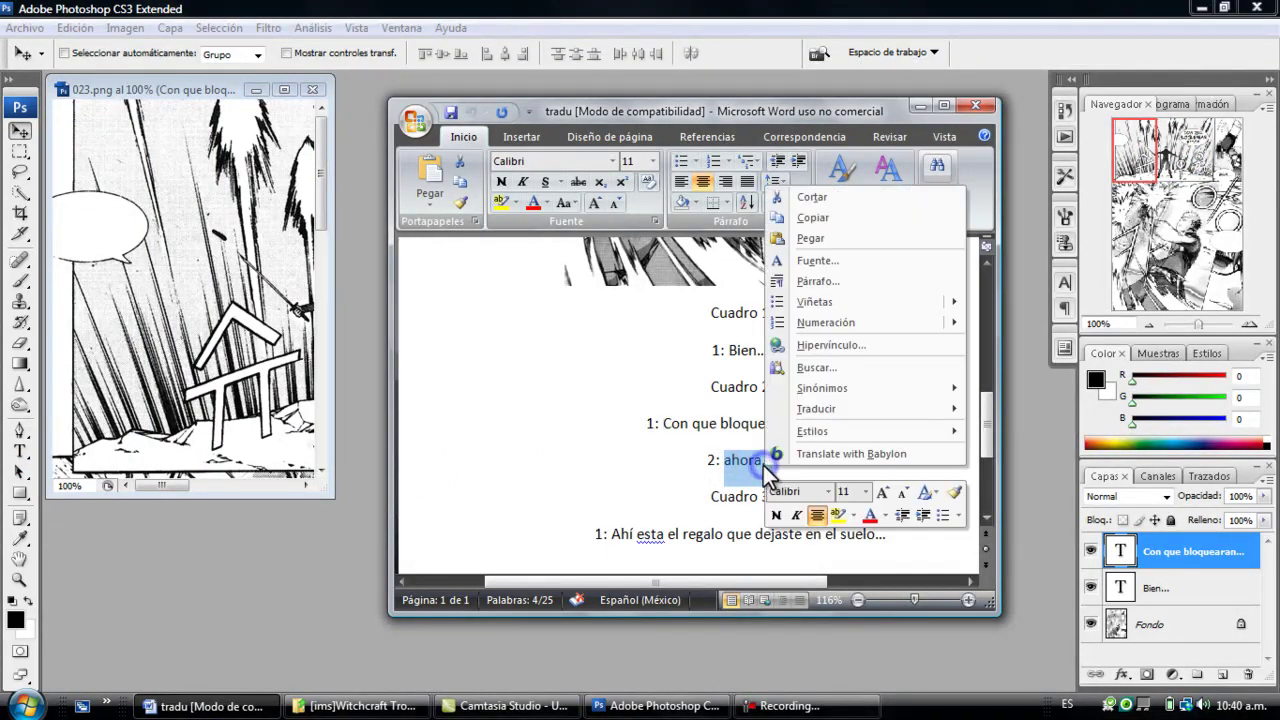
{"action": "left_click", "coordinate": [839, 218]}
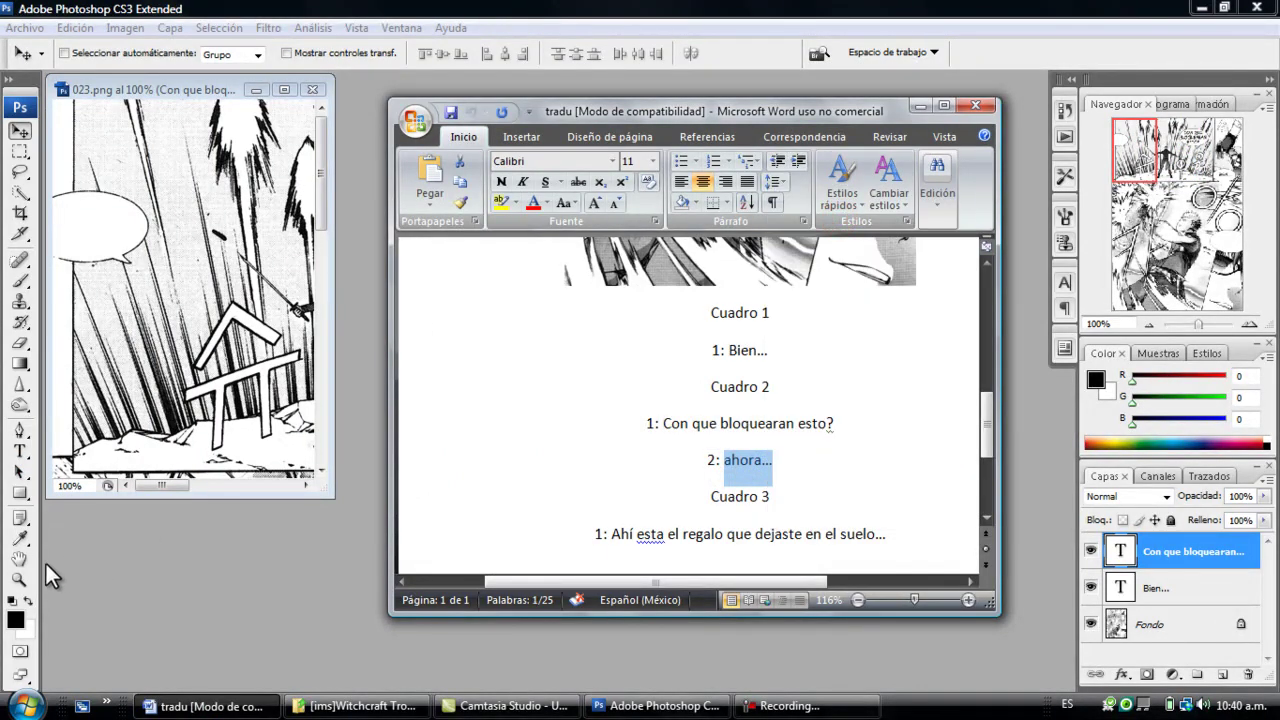
- In Photoshop, add "ahora..." in a text box over the small bubble at the page's left edge, and widen the box to fit one line
{"action": "left_click", "coordinate": [21, 453]}
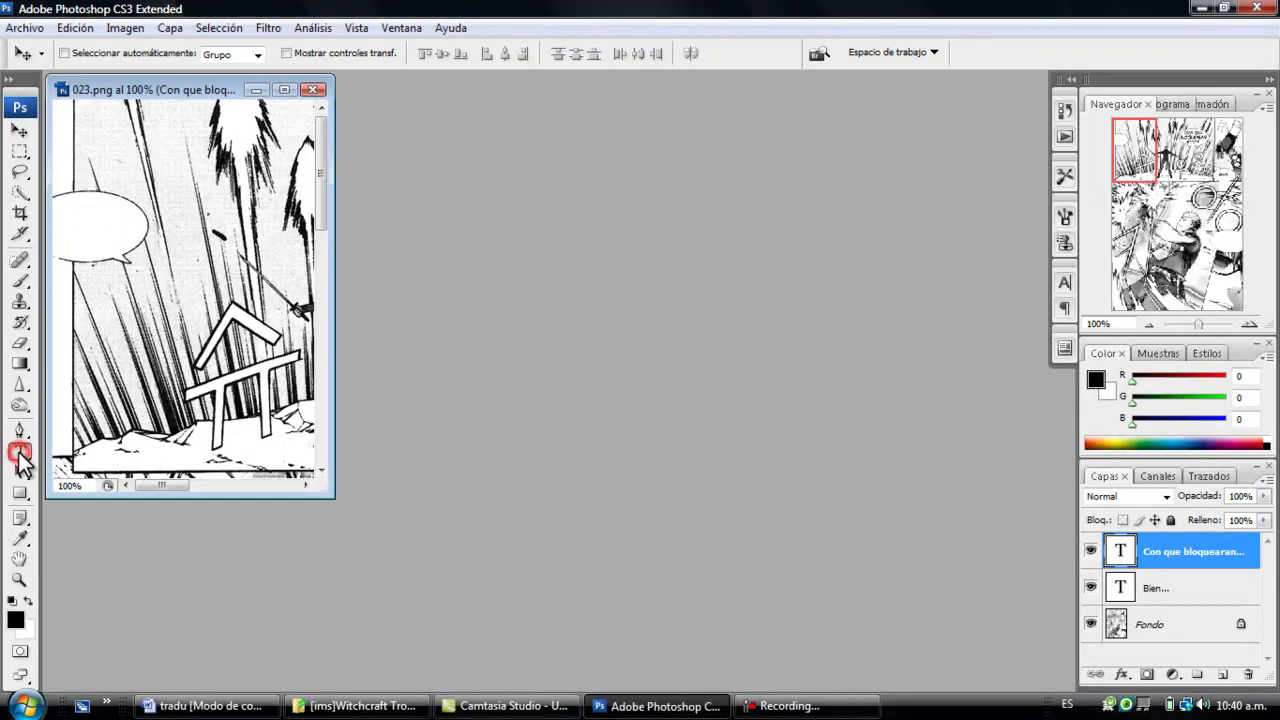
{"action": "left_click", "coordinate": [21, 453]}
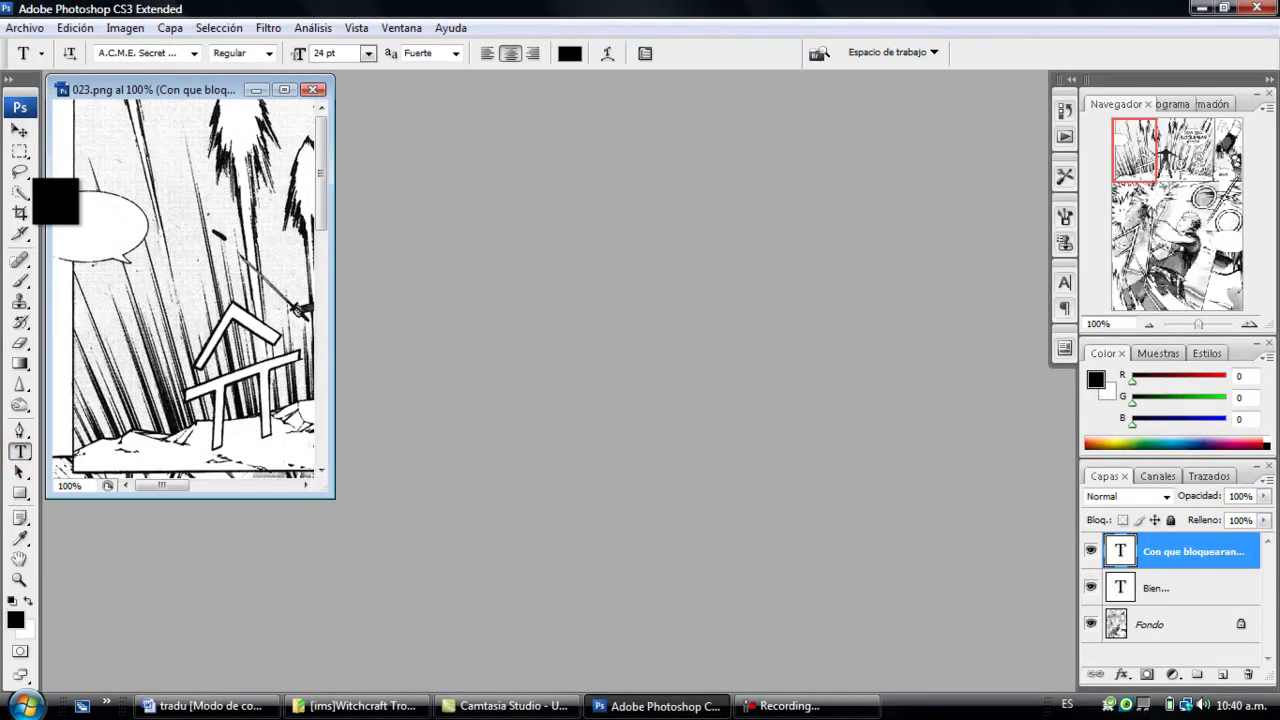
{"action": "left_click", "coordinate": [60, 205]}
{"action": "left_click_drag", "start_coordinate": [57, 203], "coordinate": [146, 247]}
{"action": "key", "text": "ctrl+v"}
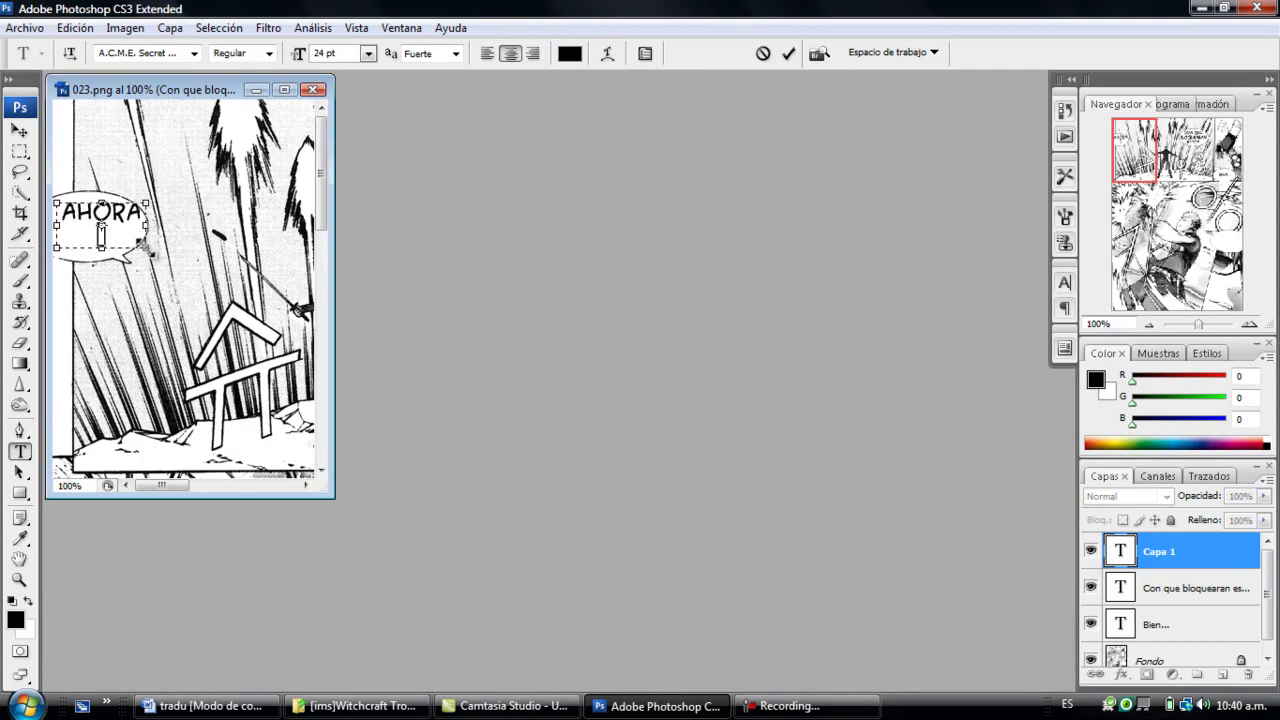
{"action": "type", "text": "."}
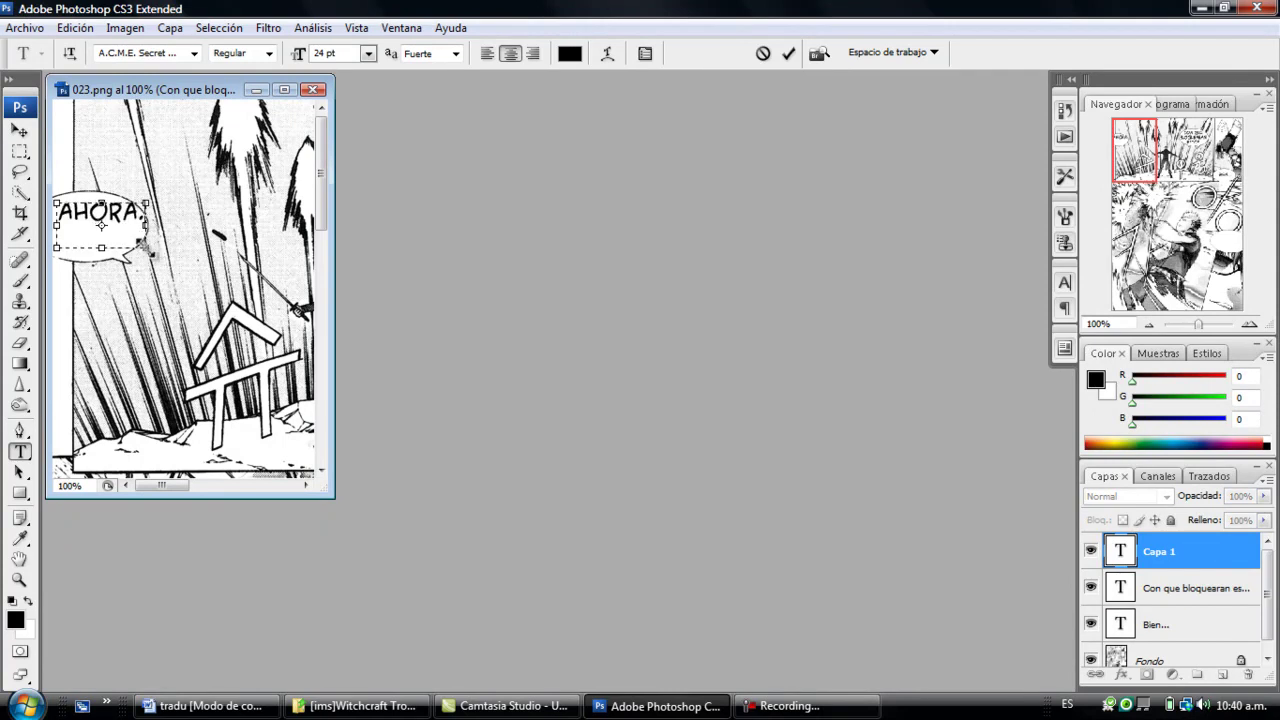
{"action": "left_click_drag", "start_coordinate": [146, 247], "coordinate": [160, 232]}
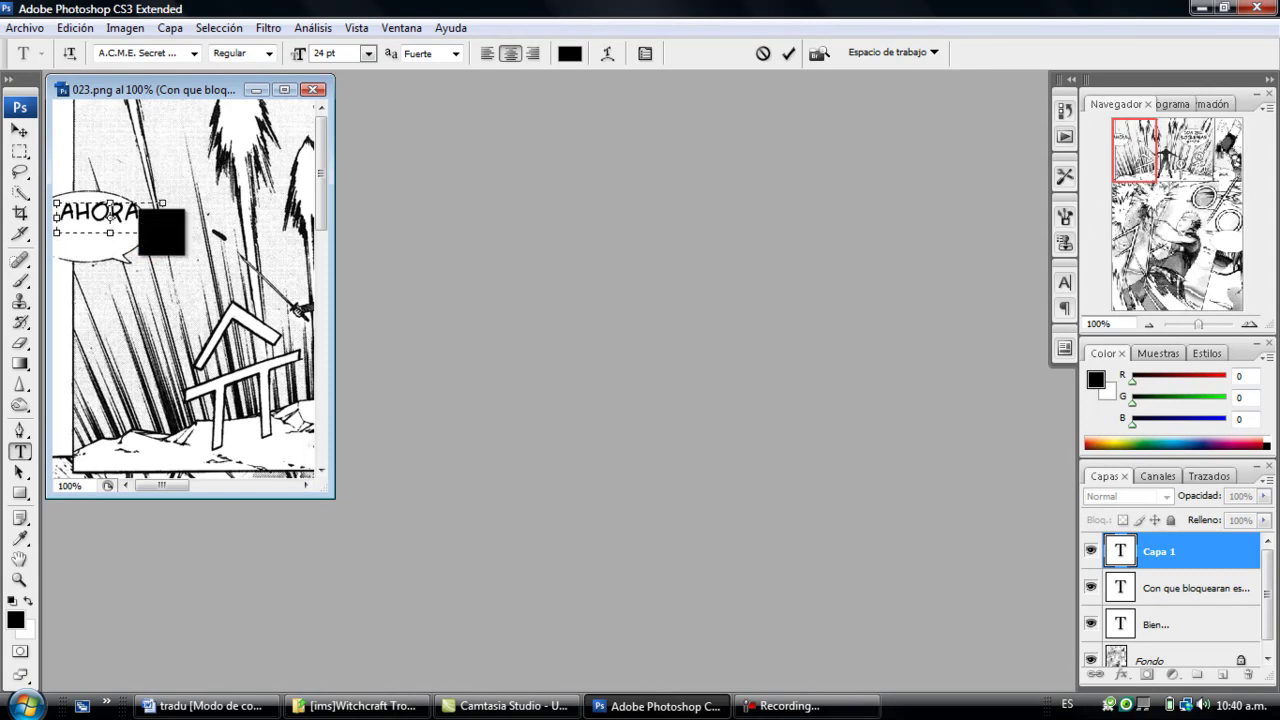
- Show the transform controls, scale the "ahora..." text to 78.9% width and 83.2% height, and centre it in its bubble
{"action": "left_click", "coordinate": [19, 129]}
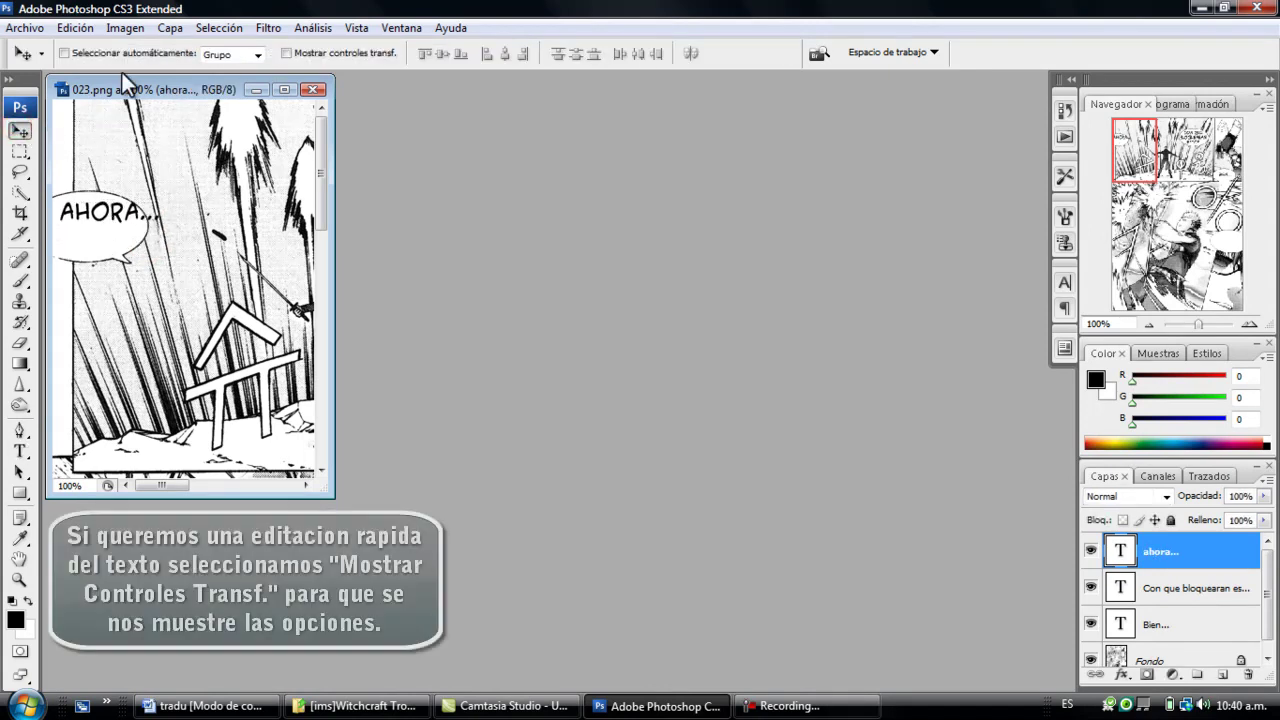
{"action": "left_click", "coordinate": [288, 54]}
{"action": "left_click_drag", "start_coordinate": [163, 236], "coordinate": [141, 228]}
{"action": "left_click", "coordinate": [19, 131]}
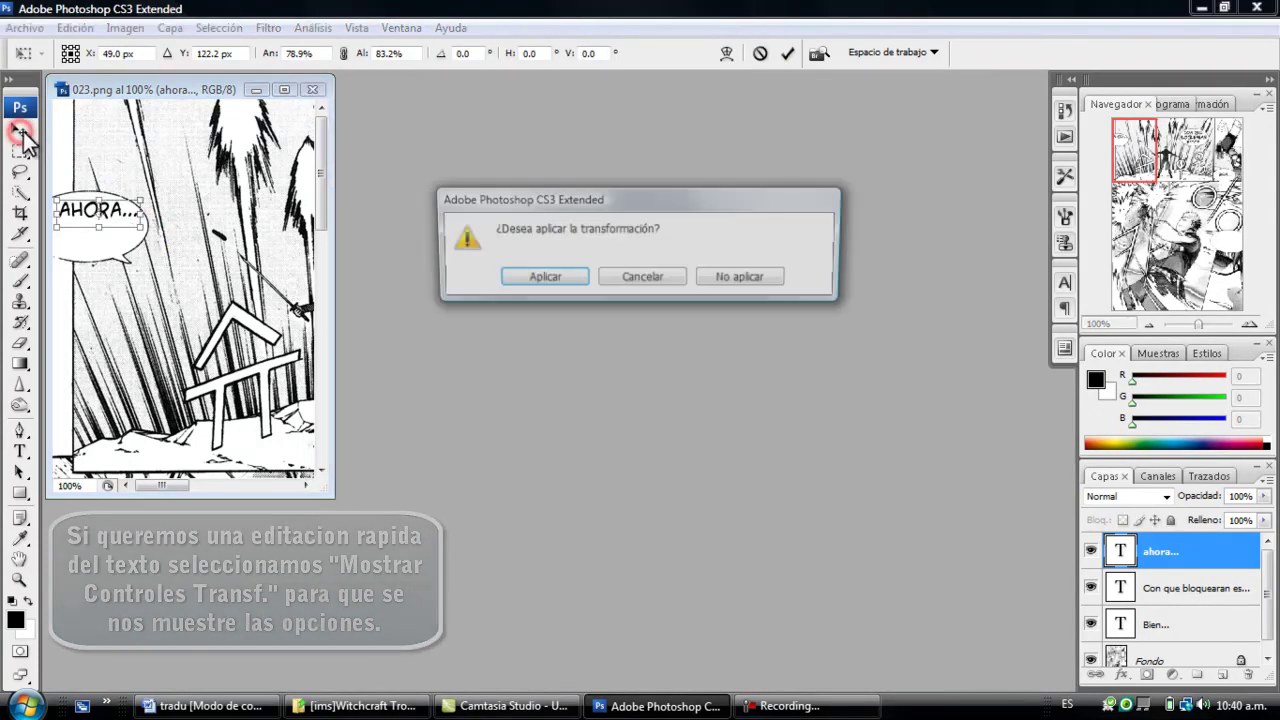
{"action": "left_click", "coordinate": [541, 274]}
{"action": "left_click_drag", "start_coordinate": [132, 225], "coordinate": [121, 233]}
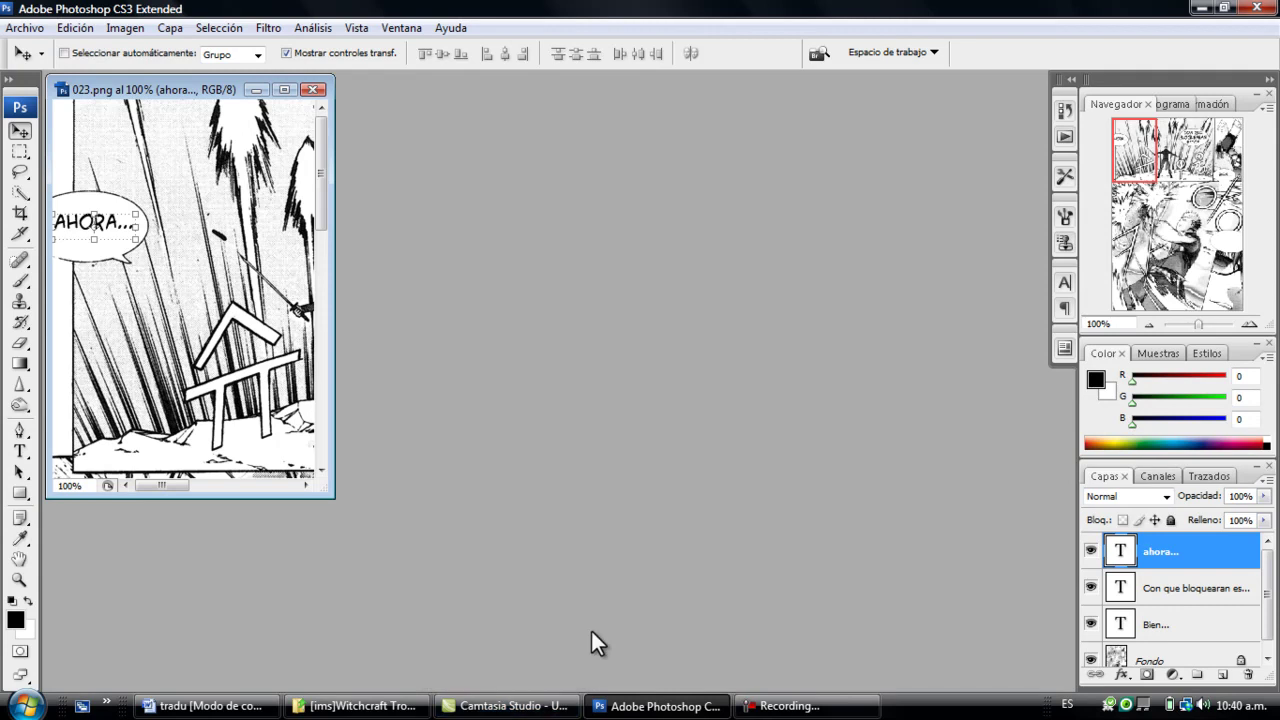
- Switch to the Word document and copy the Cuadro 3 line, "Ahí esta el regalo que dejaste en el suelo..."
{"action": "left_click_drag", "start_coordinate": [1150, 160], "coordinate": [1243, 264]}
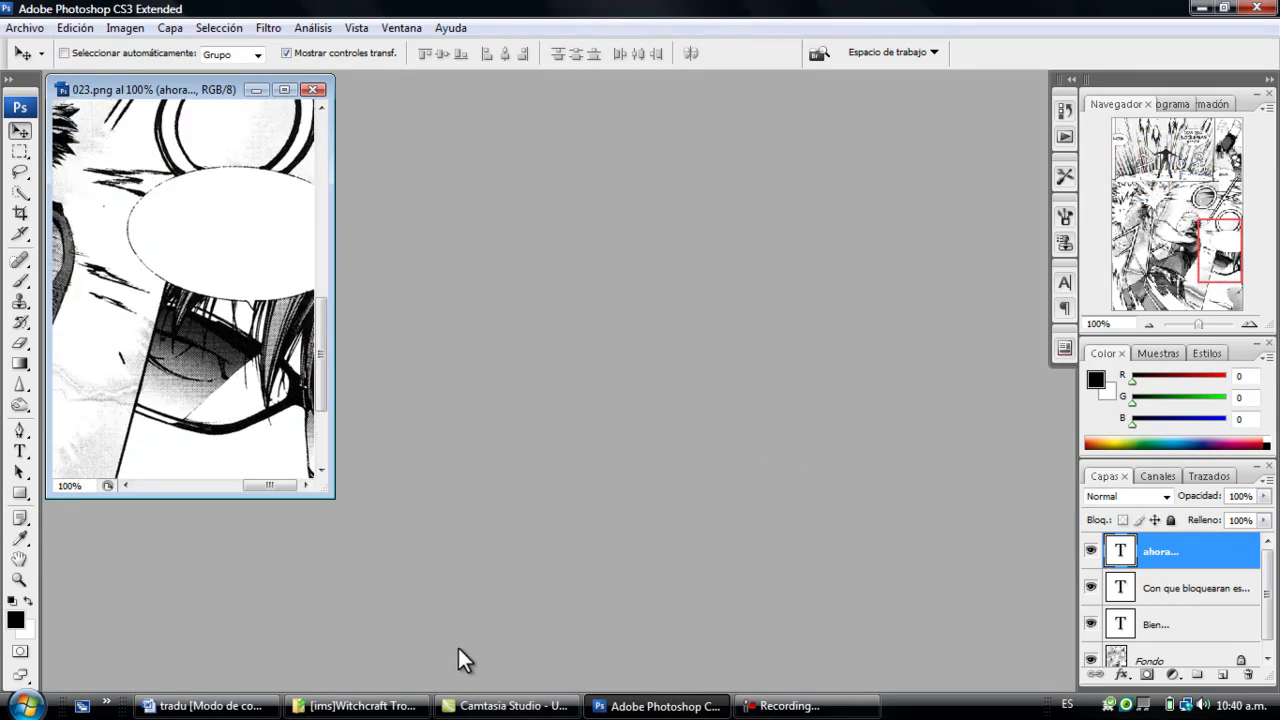
{"action": "left_click", "coordinate": [205, 706]}
{"action": "left_click_drag", "start_coordinate": [611, 534], "coordinate": [859, 533]}
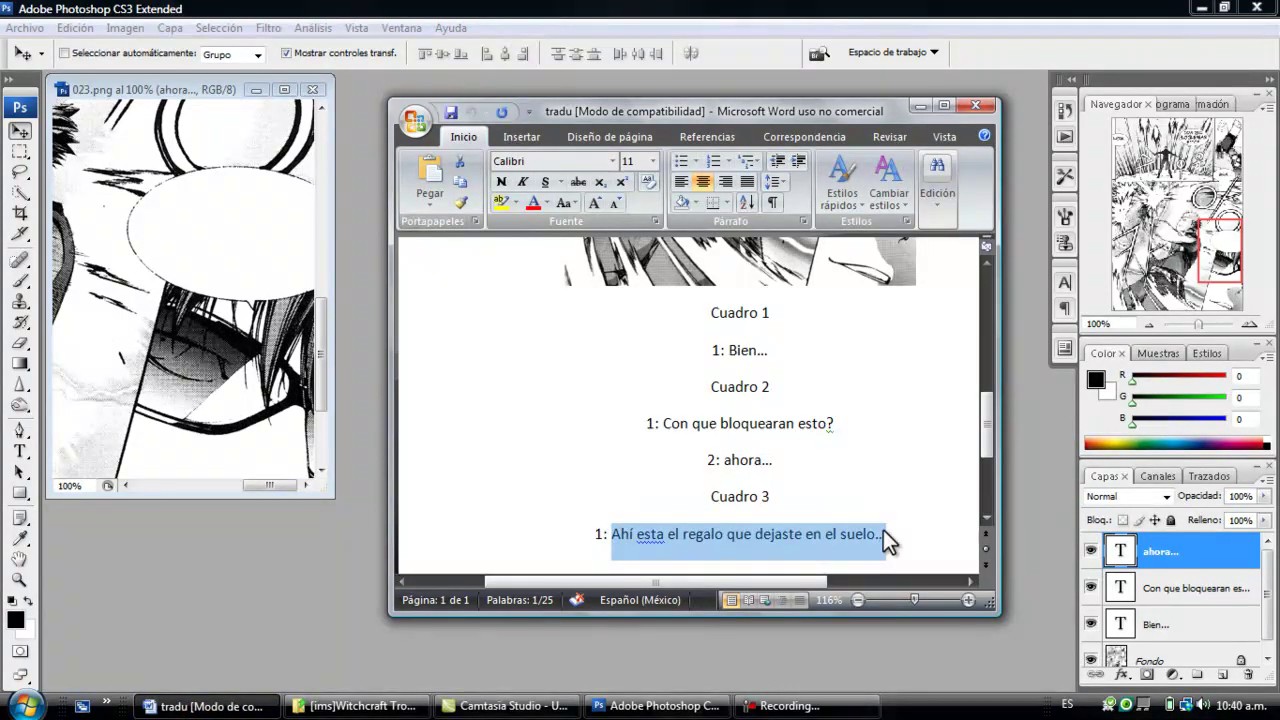
{"action": "right_click", "coordinate": [829, 539]}
{"action": "left_click", "coordinate": [914, 296]}
- Back in Photoshop, paste the copied line into a new text box over the large empty bubble and retype its ending as "..."
{"action": "left_click", "coordinate": [206, 560]}
{"action": "left_click", "coordinate": [20, 451]}
{"action": "left_click_drag", "start_coordinate": [135, 172], "coordinate": [320, 290]}
{"action": "key", "text": "ctrl+v"}
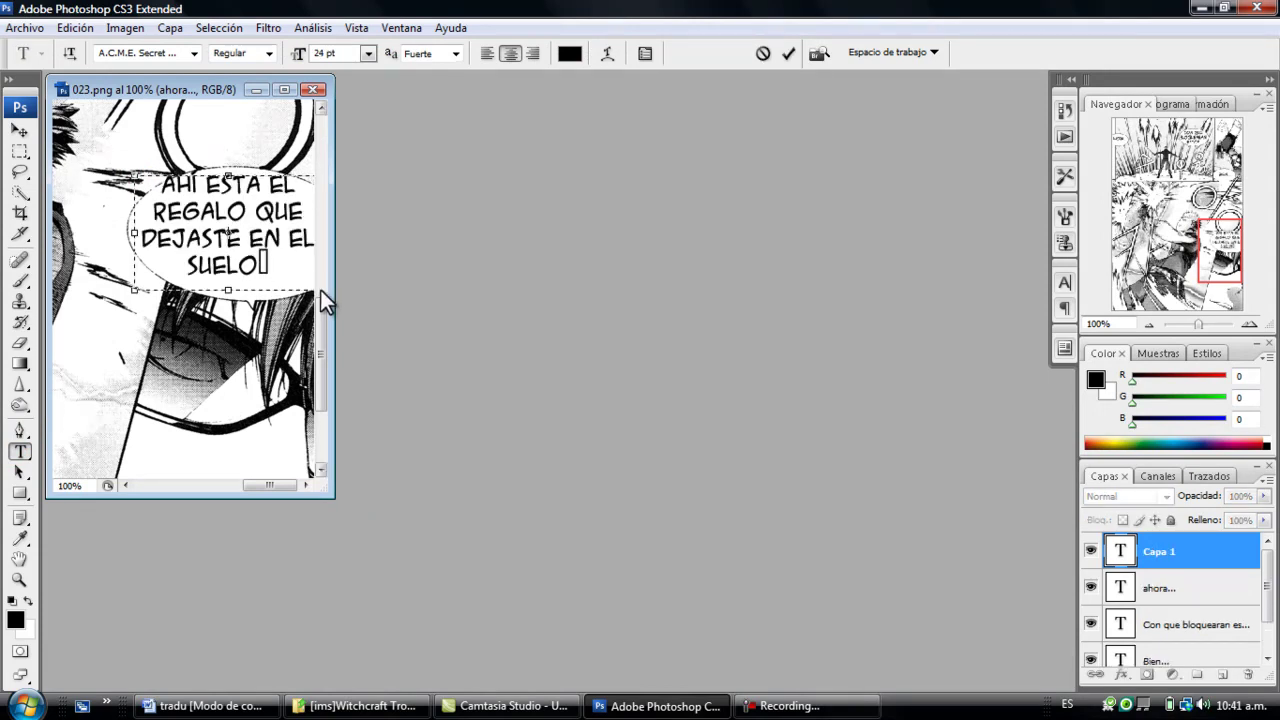
{"action": "key", "text": "BackSpace"}
{"action": "type", "text": "..."}
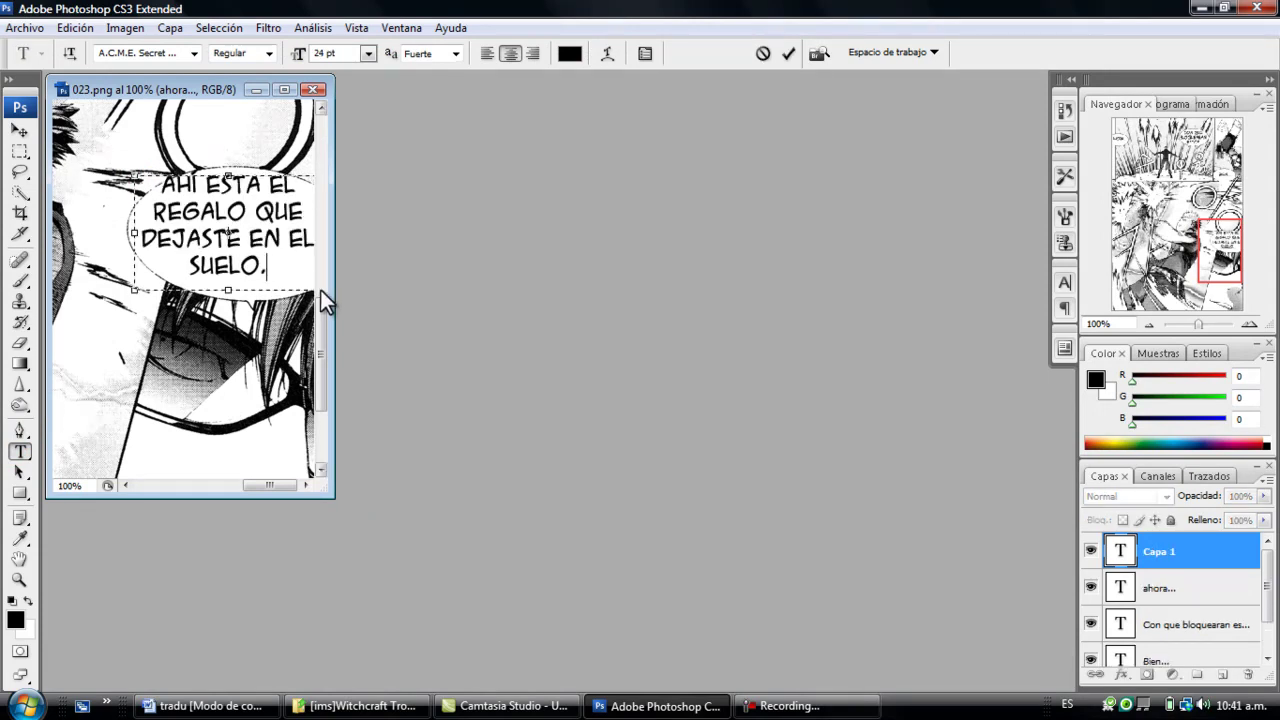
- Scale the "Ahí esta el regalo..." text to 86.6% width and 87.7% height, and centre it in its bubble
{"action": "left_click", "coordinate": [19, 131]}
{"action": "left_click_drag", "start_coordinate": [140, 290], "coordinate": [161, 274]}
{"action": "left_click", "coordinate": [18, 129]}
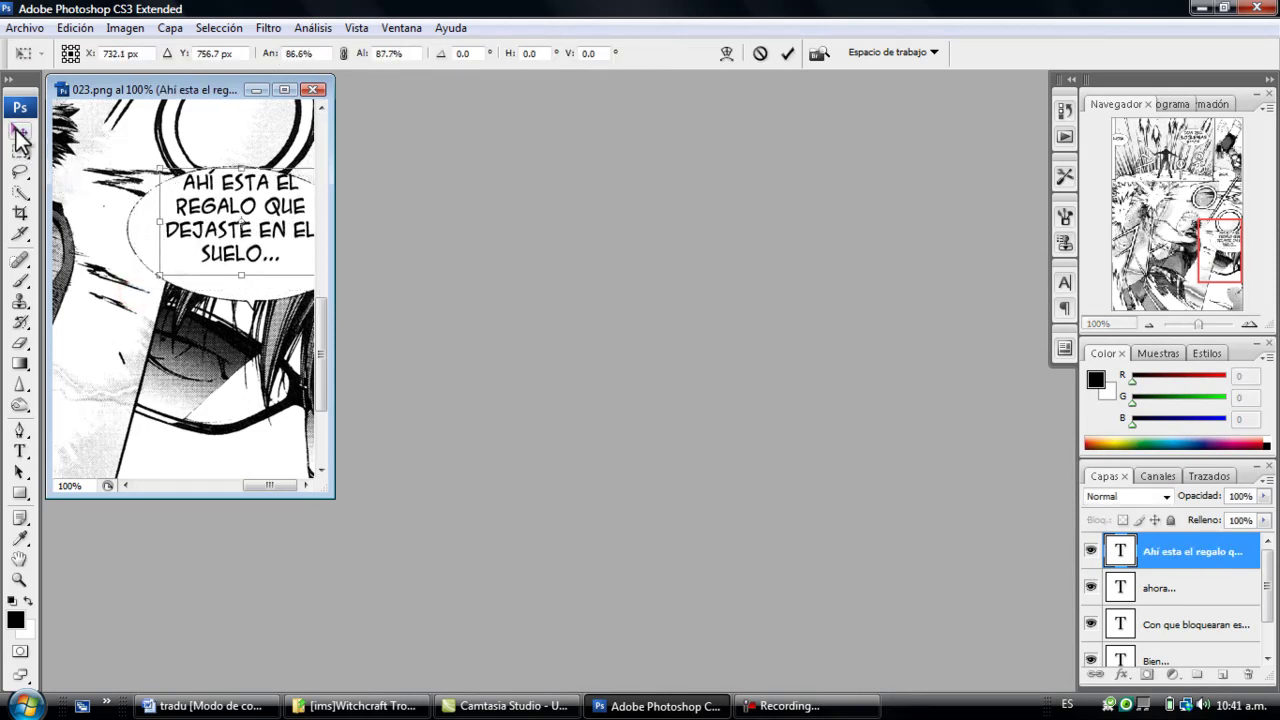
{"action": "left_click", "coordinate": [556, 275]}
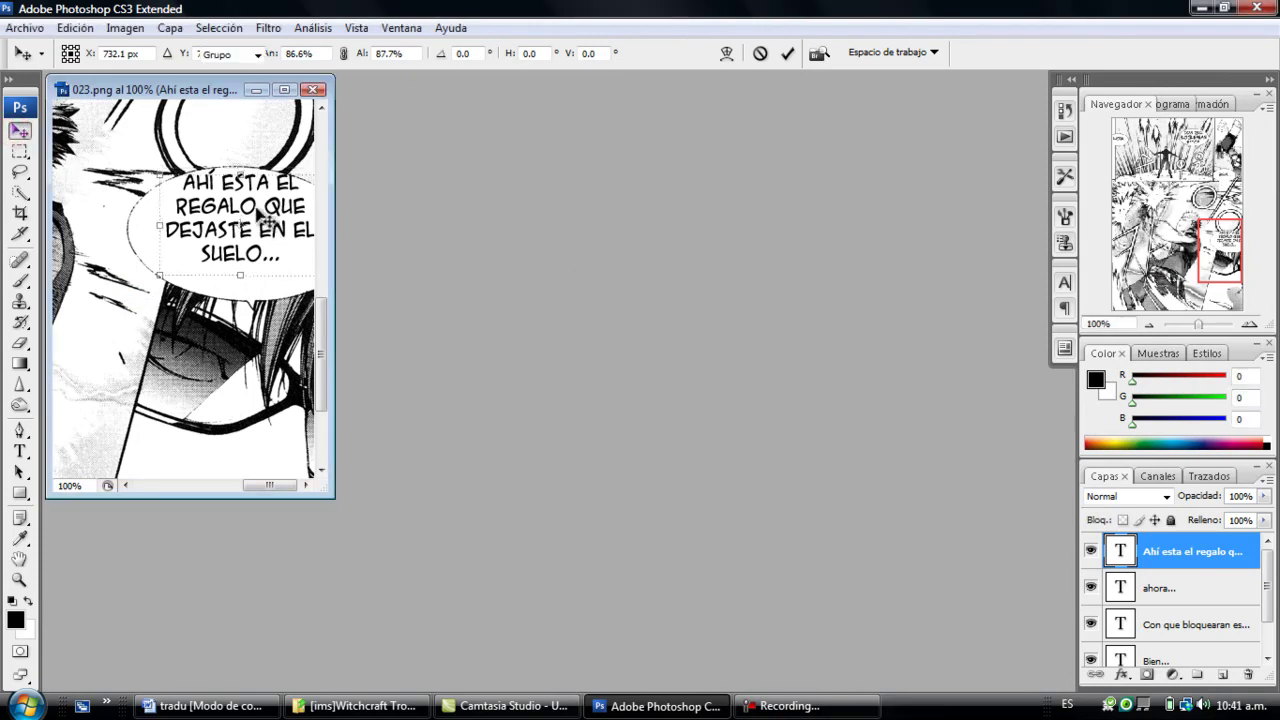
{"action": "left_click", "coordinate": [256, 208]}
{"action": "left_click_drag", "start_coordinate": [255, 221], "coordinate": [256, 224]}
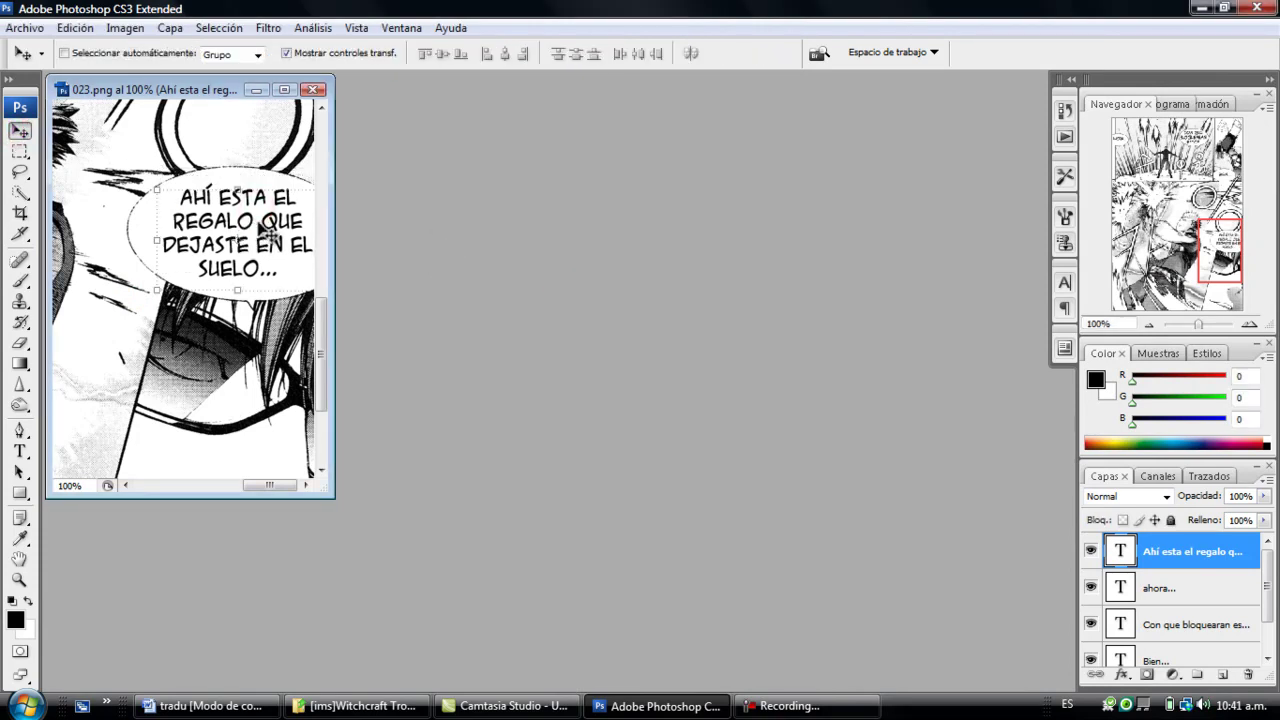
- Export the page for web as a very high quality (80) JPEG named 023 to the desktop, replacing the existing file
{"action": "left_click", "coordinate": [27, 31]}
{"action": "left_click", "coordinate": [178, 302]}
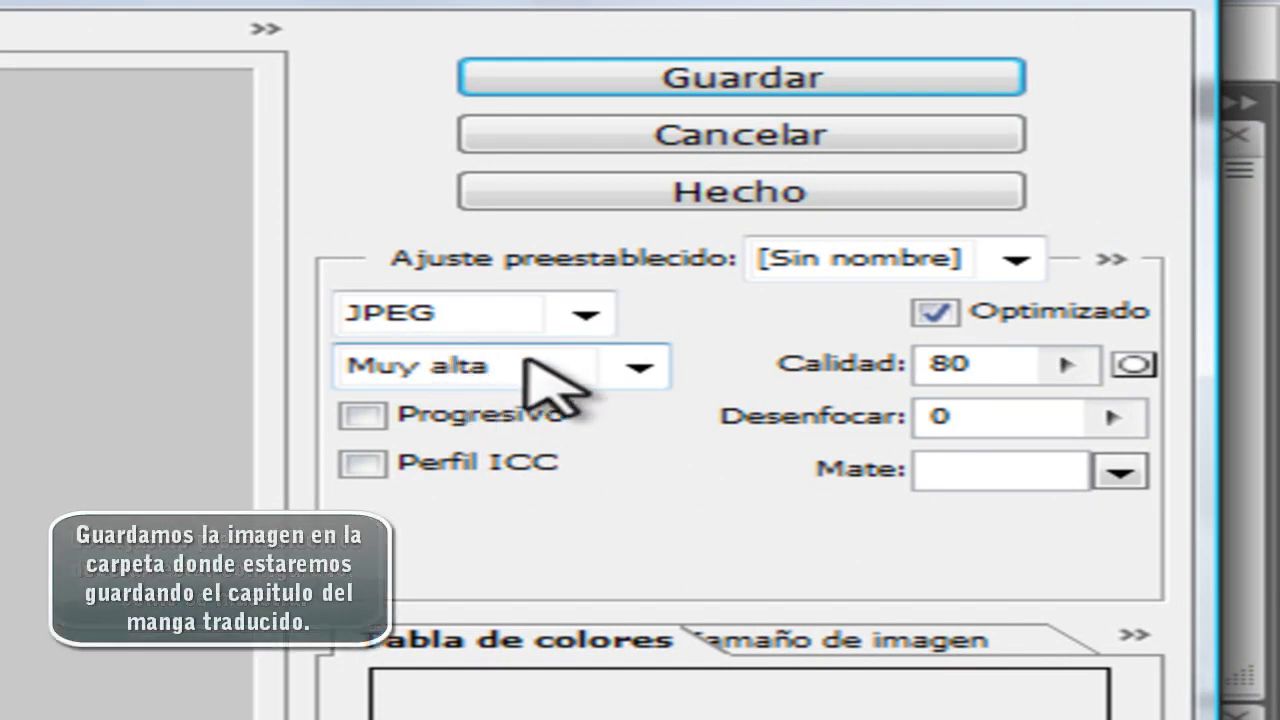
{"action": "left_click", "coordinate": [684, 78]}
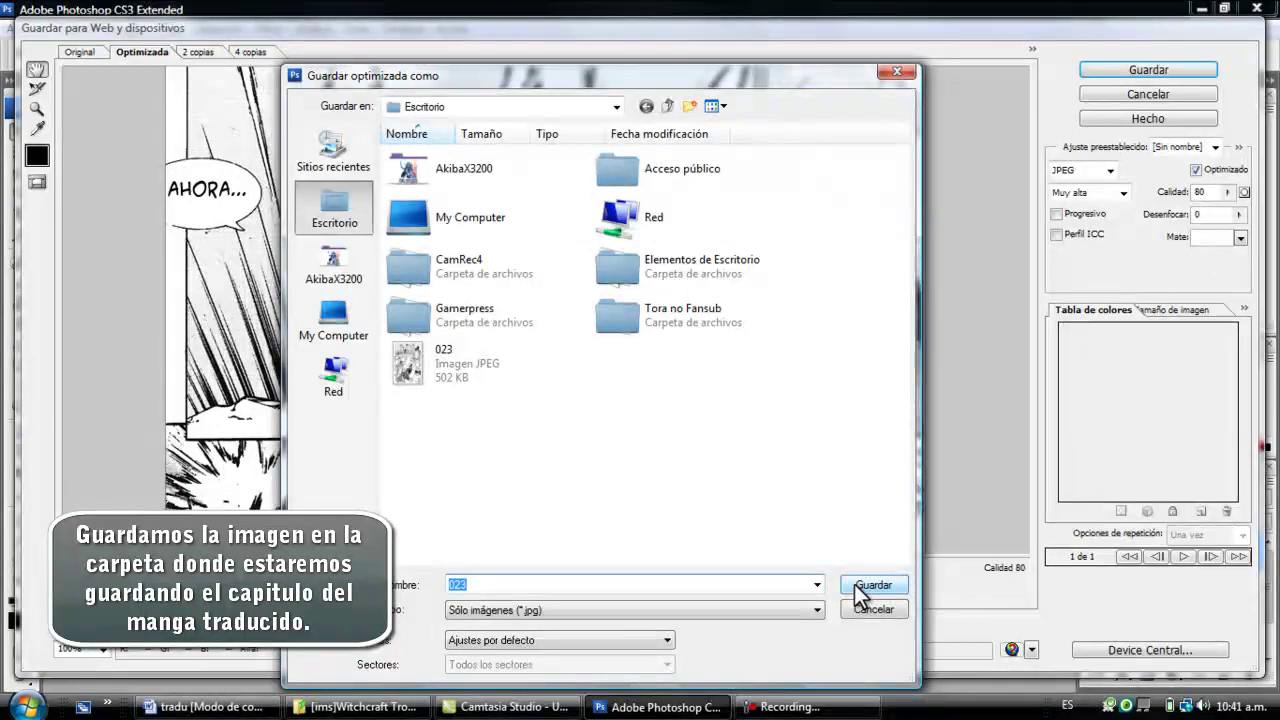
{"action": "left_click", "coordinate": [855, 585]}
{"action": "left_click", "coordinate": [926, 233]}
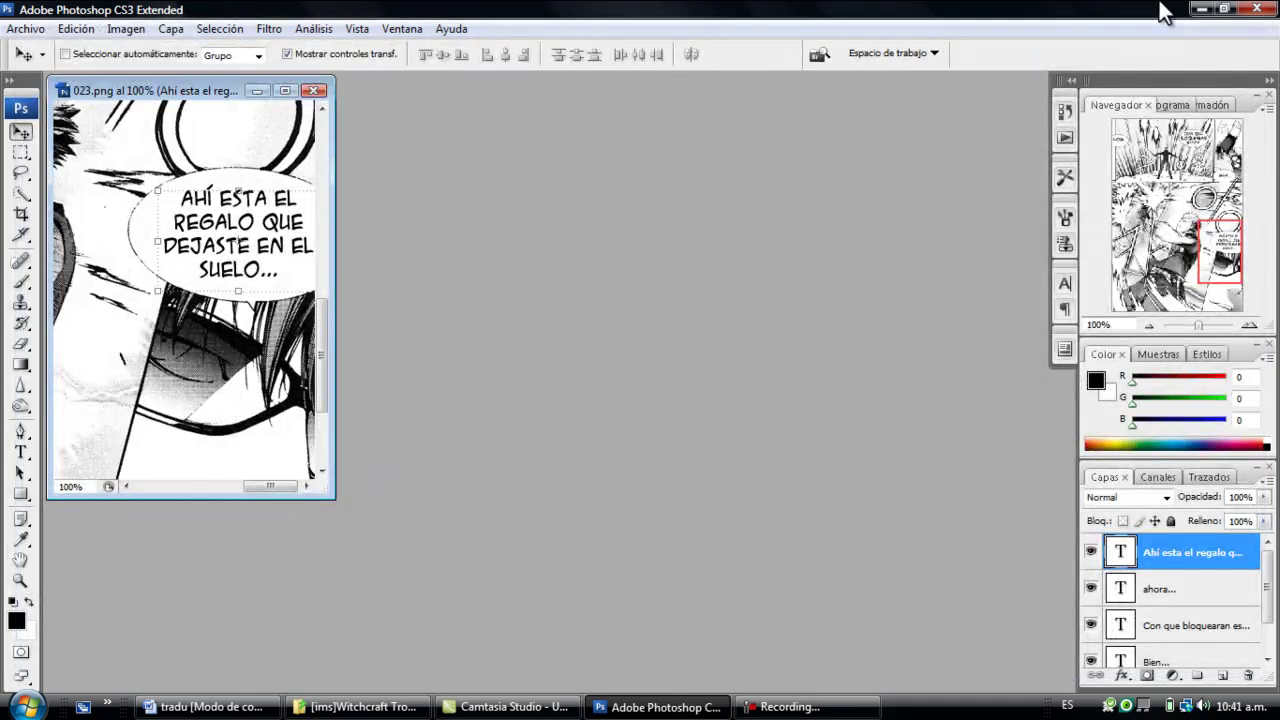
- Minimize Photoshop and Word, and open the exported 023 image from the desktop to check the final page
{"action": "left_click", "coordinate": [1201, 6]}
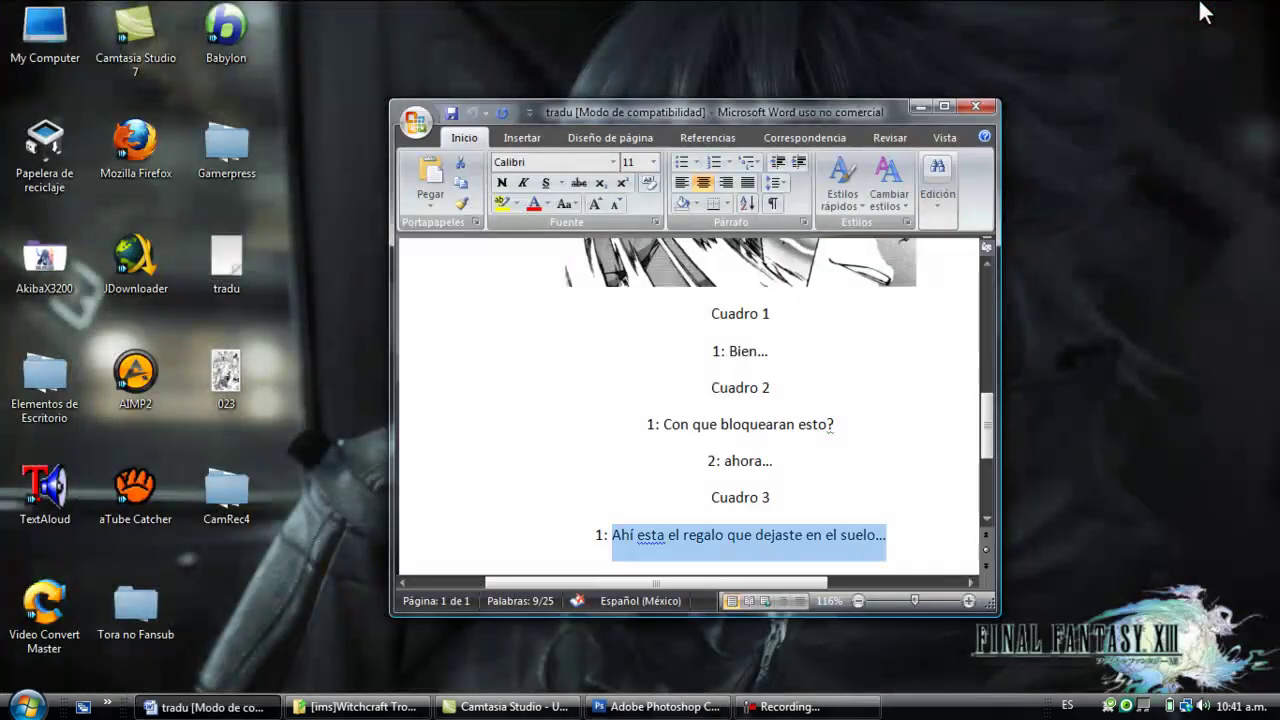
{"action": "left_click", "coordinate": [919, 104]}
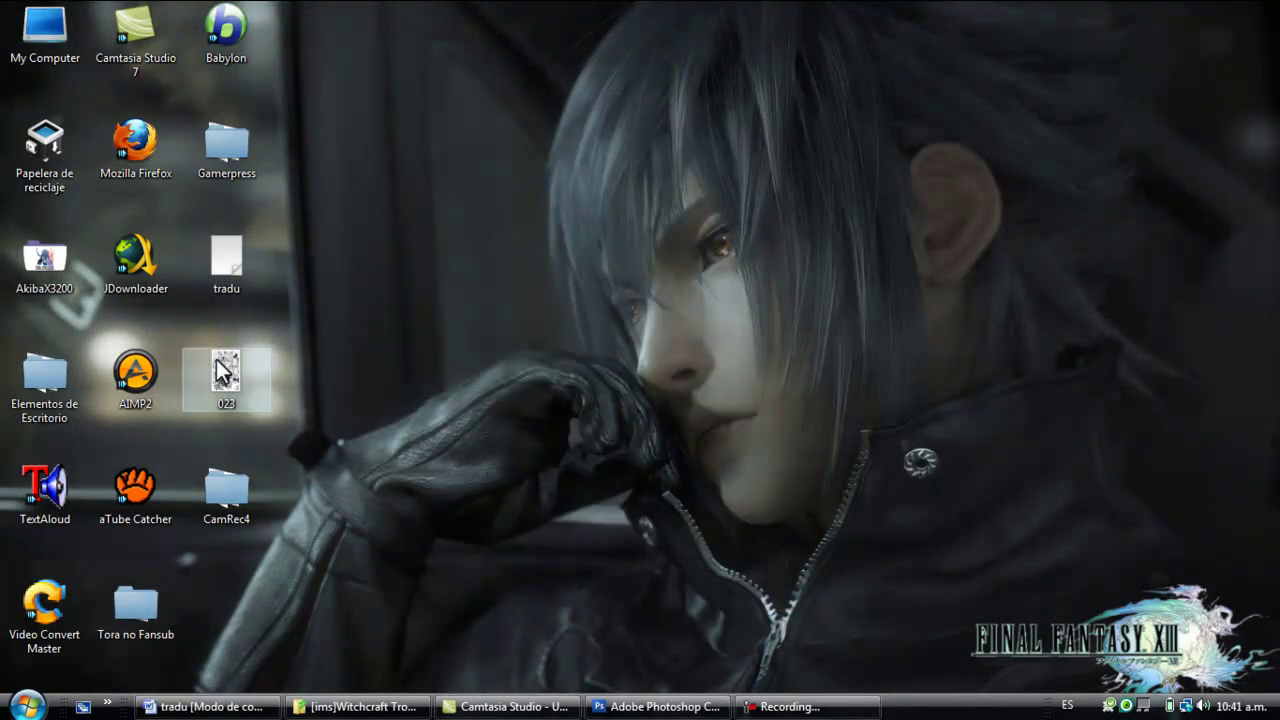
{"action": "double_click", "coordinate": [219, 372]}
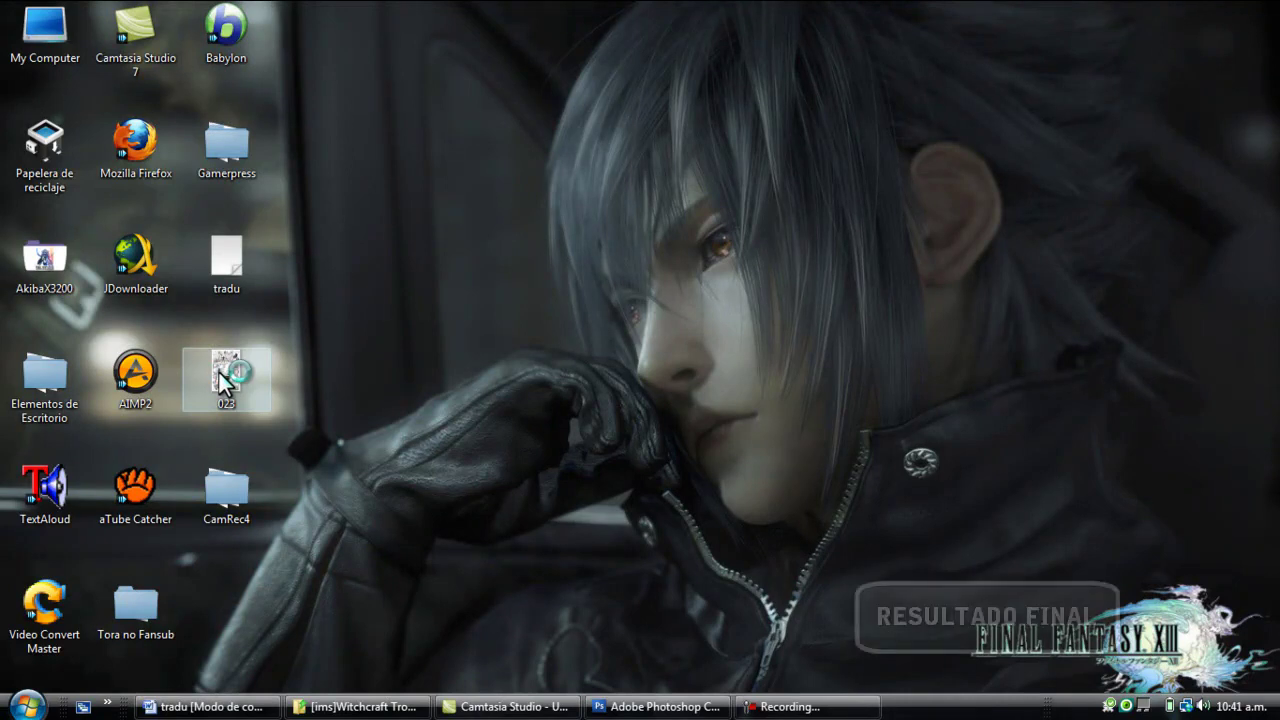